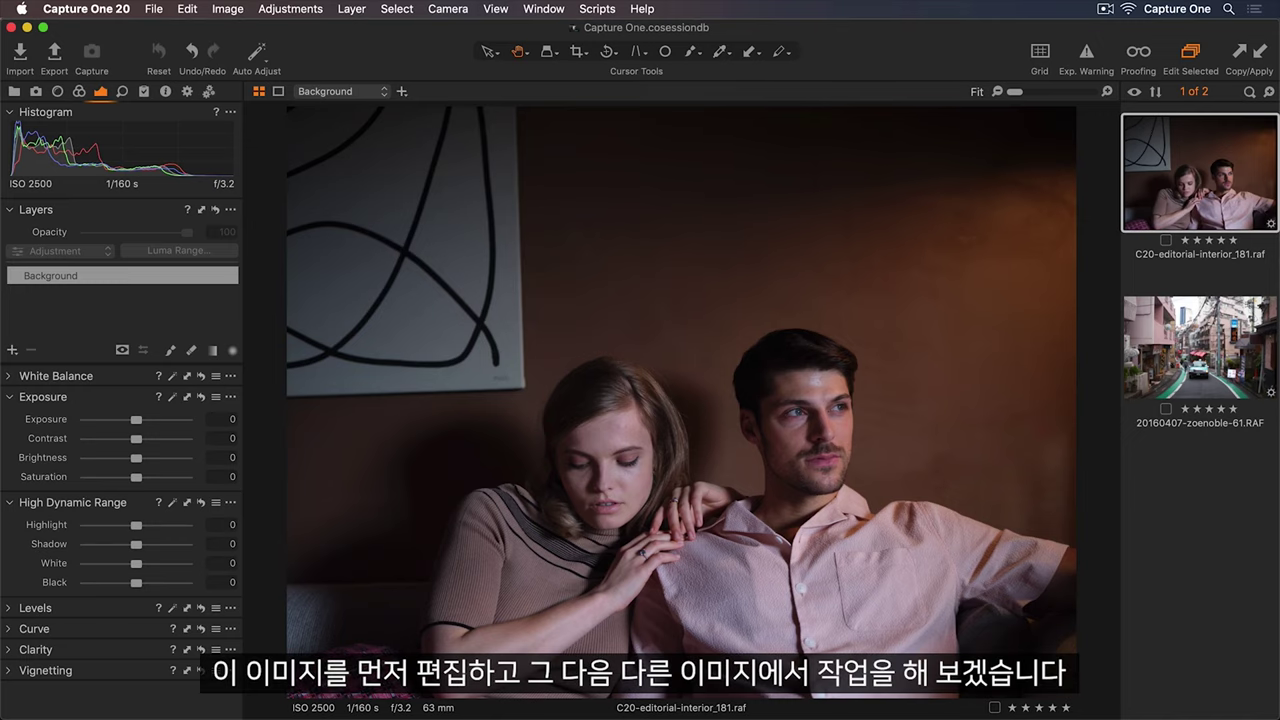
Step: Return the viewer to the couple portrait C20-editorial-interior_181.raf and hide the image browser
left_click(1199, 347)
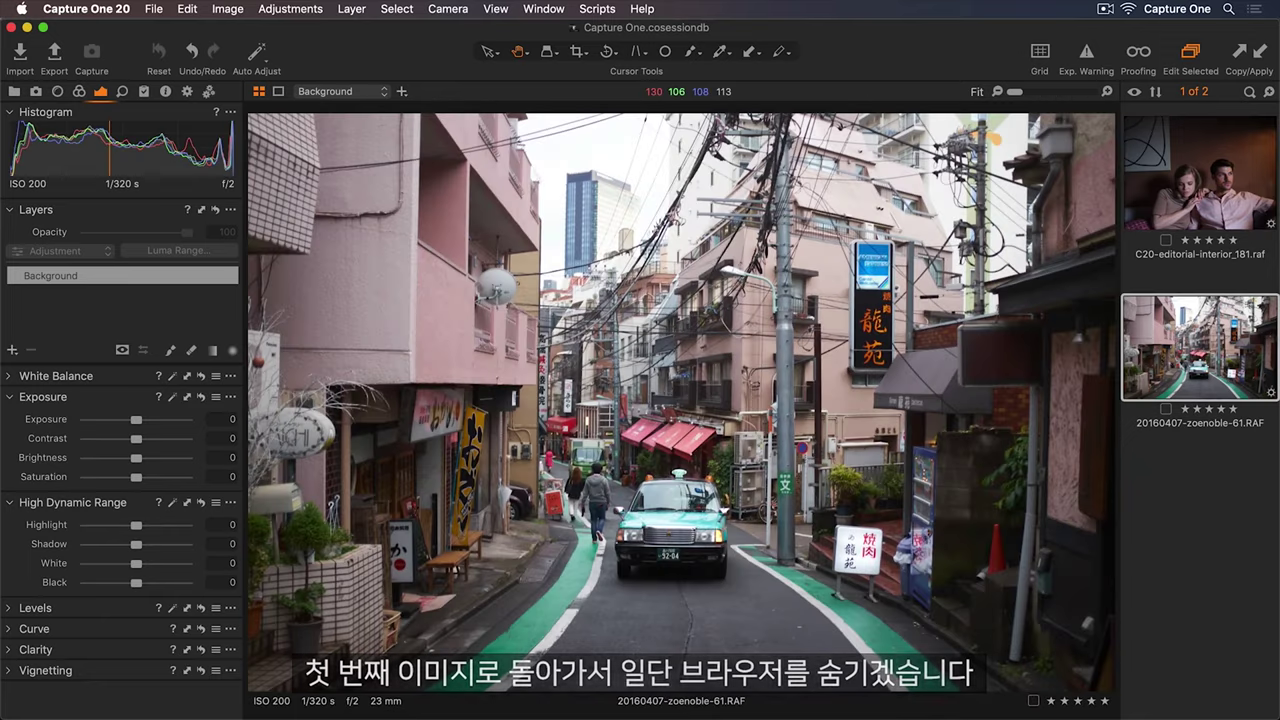
left_click(1199, 172)
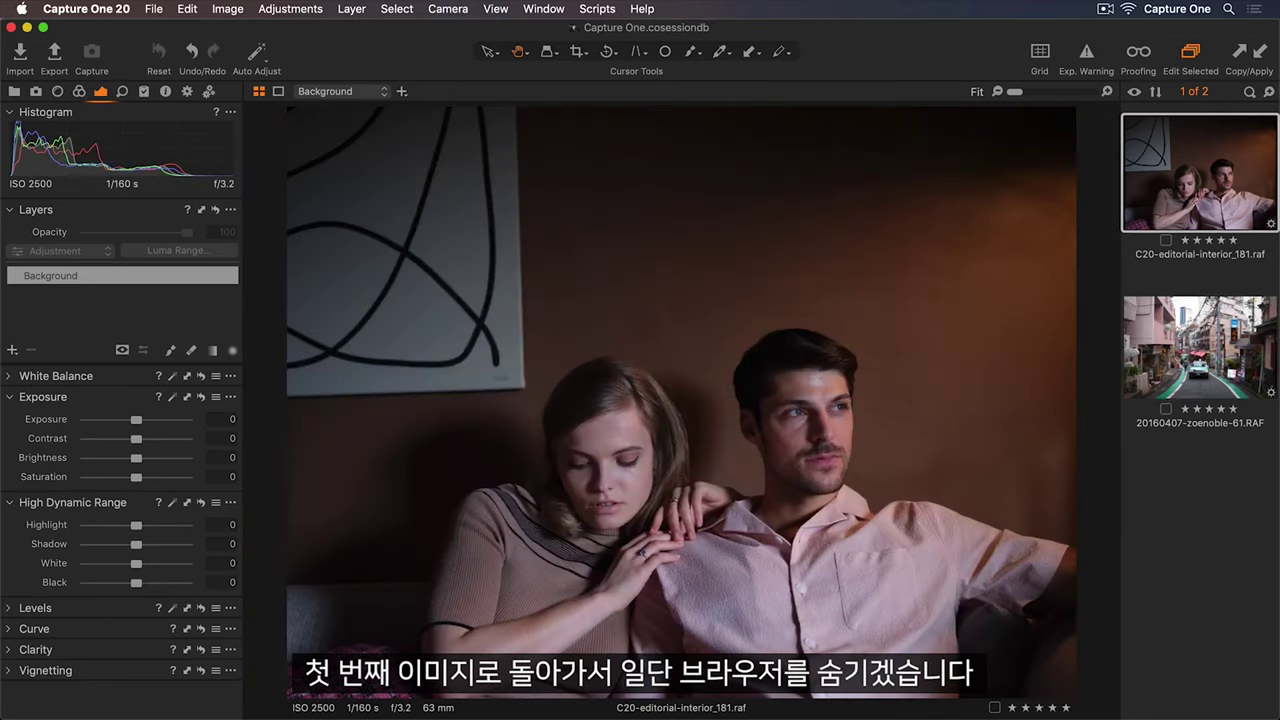
key("super+b")
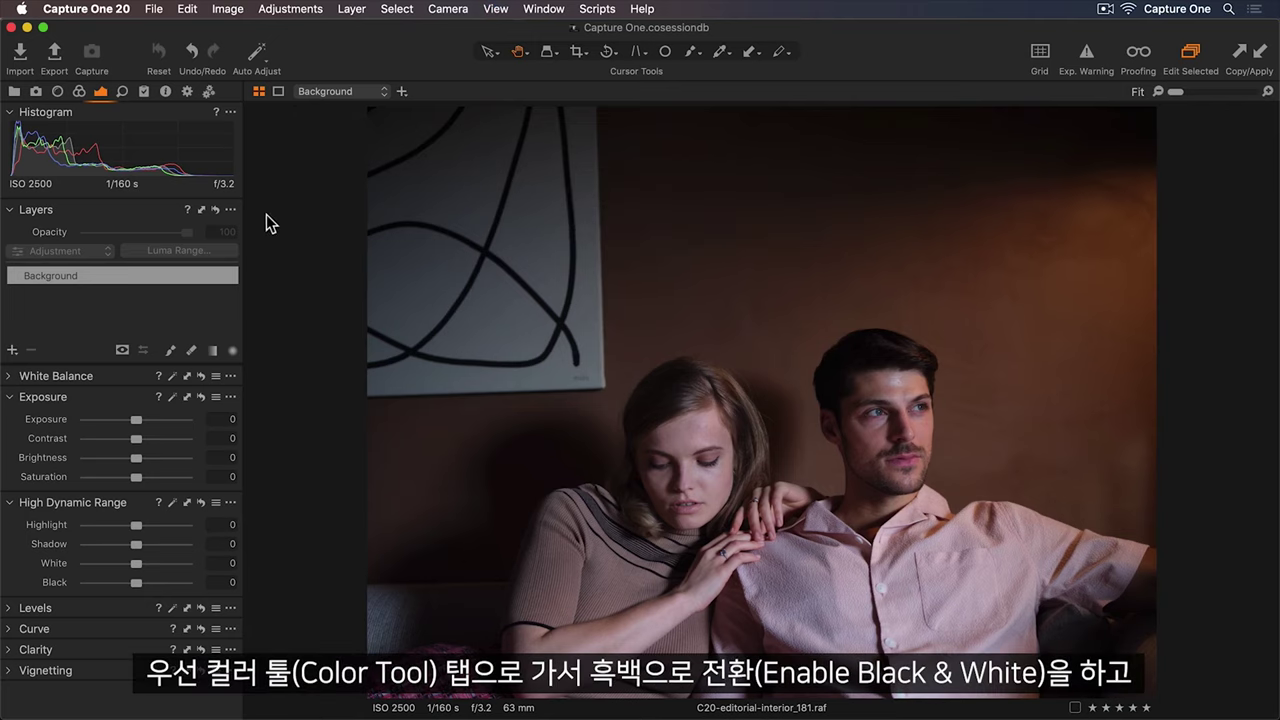
Step: Enable Black & White on the couple portrait with Red sensitivity raised to 29
left_click(80, 92)
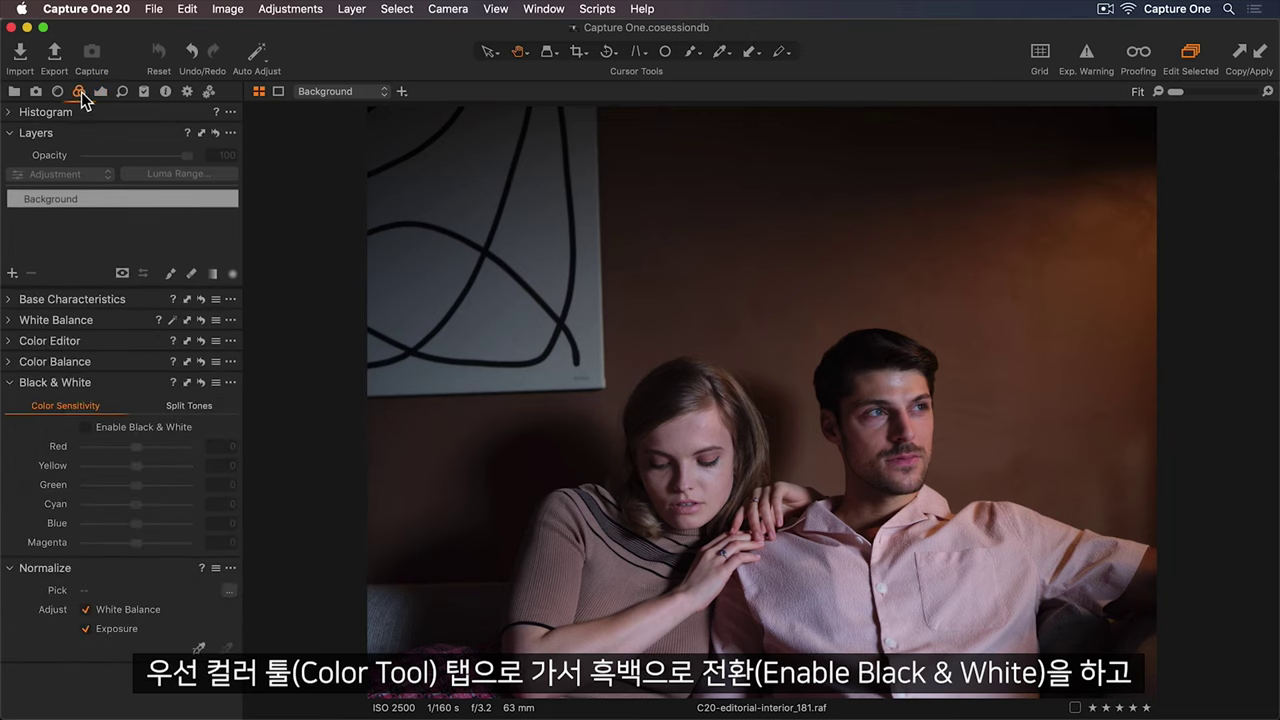
left_click(90, 426)
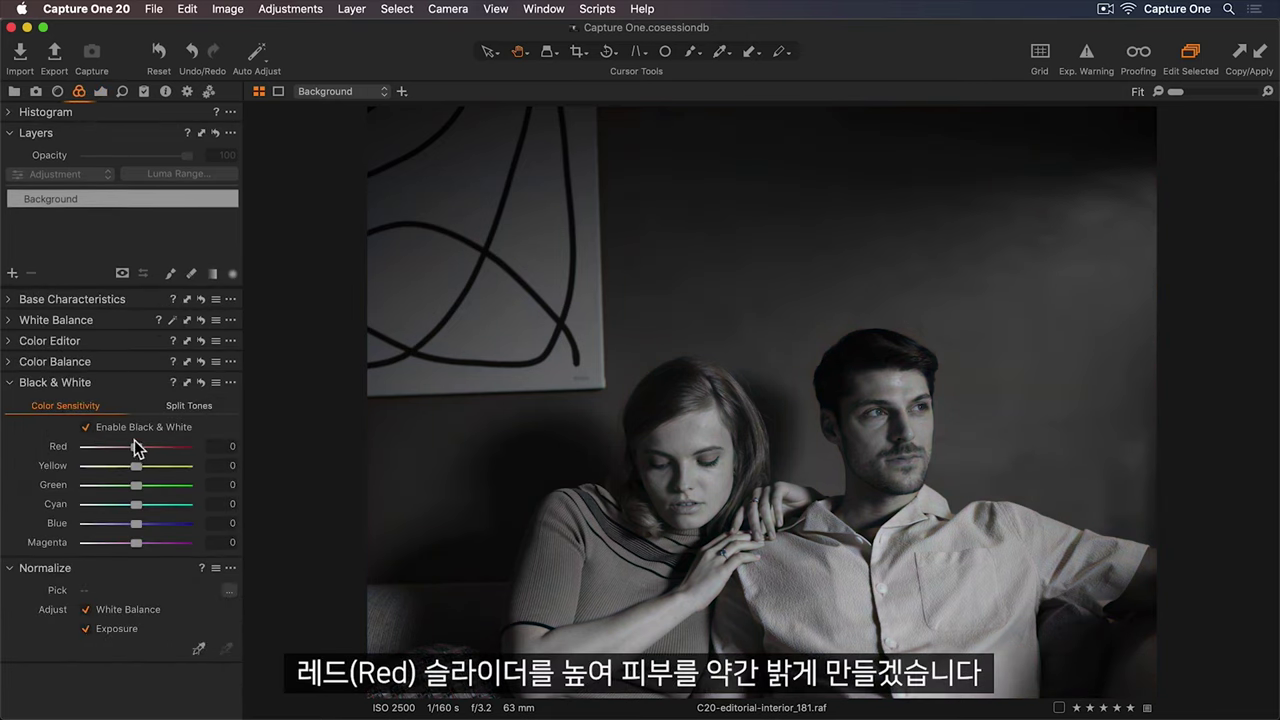
left_click_drag(137, 444, 151, 444)
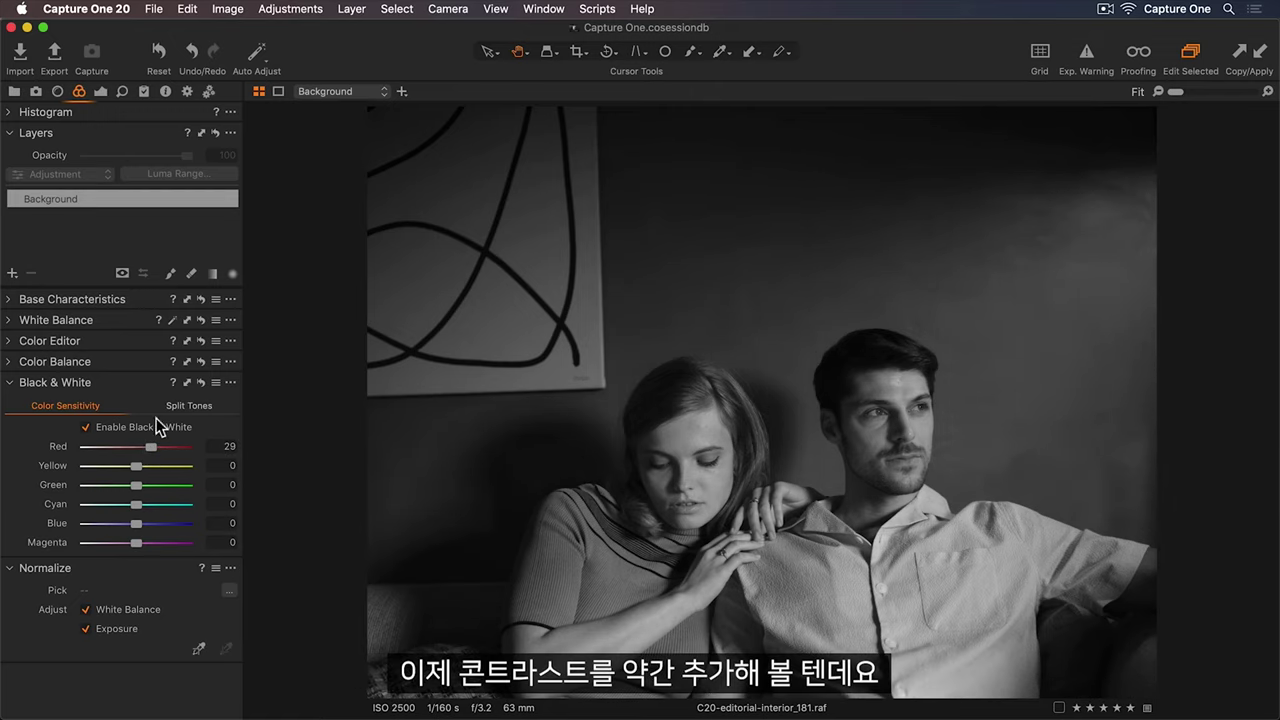
Step: In the Exposure tools, set Contrast 16, Shadow 26 and Black -19
left_click(101, 93)
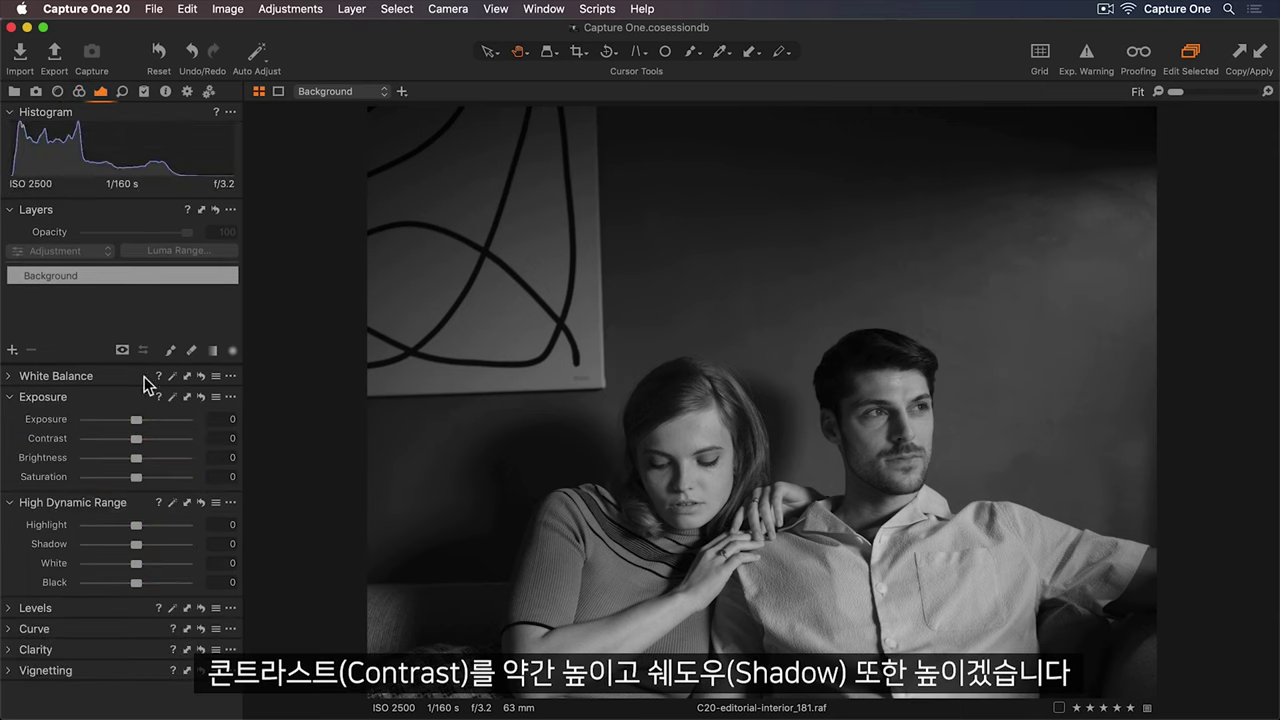
left_click_drag(137, 438, 153, 437)
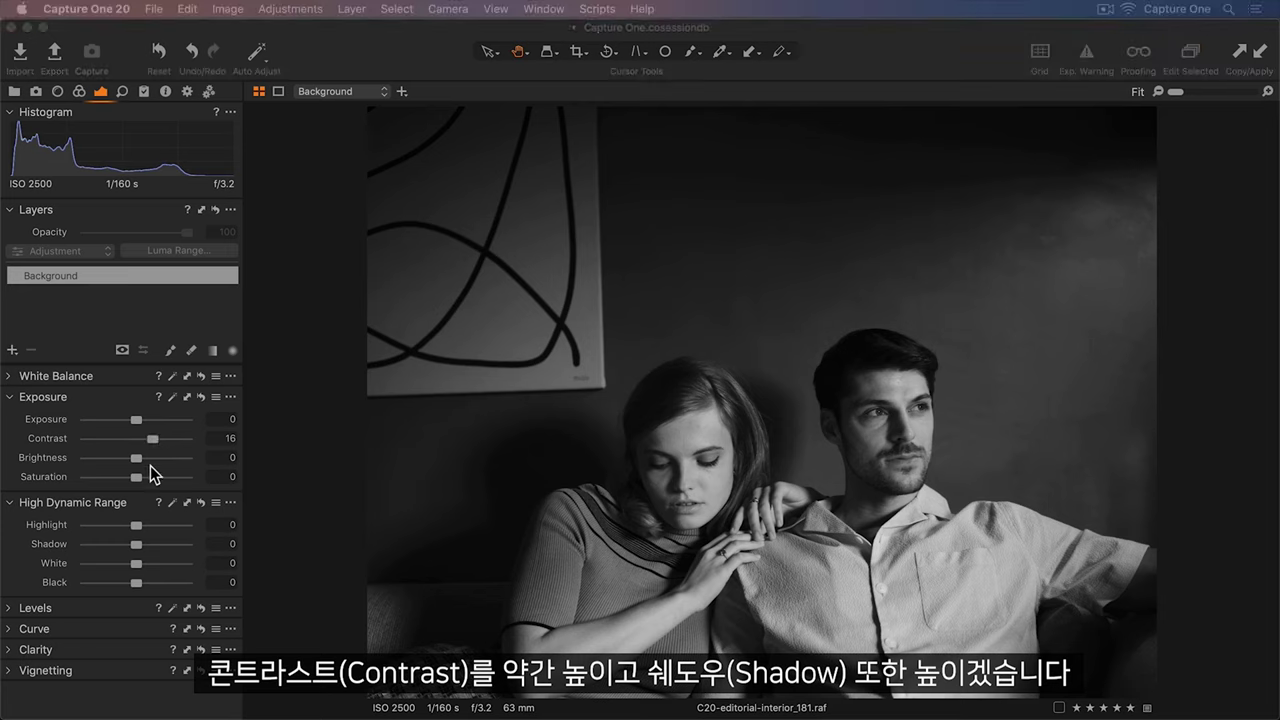
left_click_drag(139, 543, 152, 543)
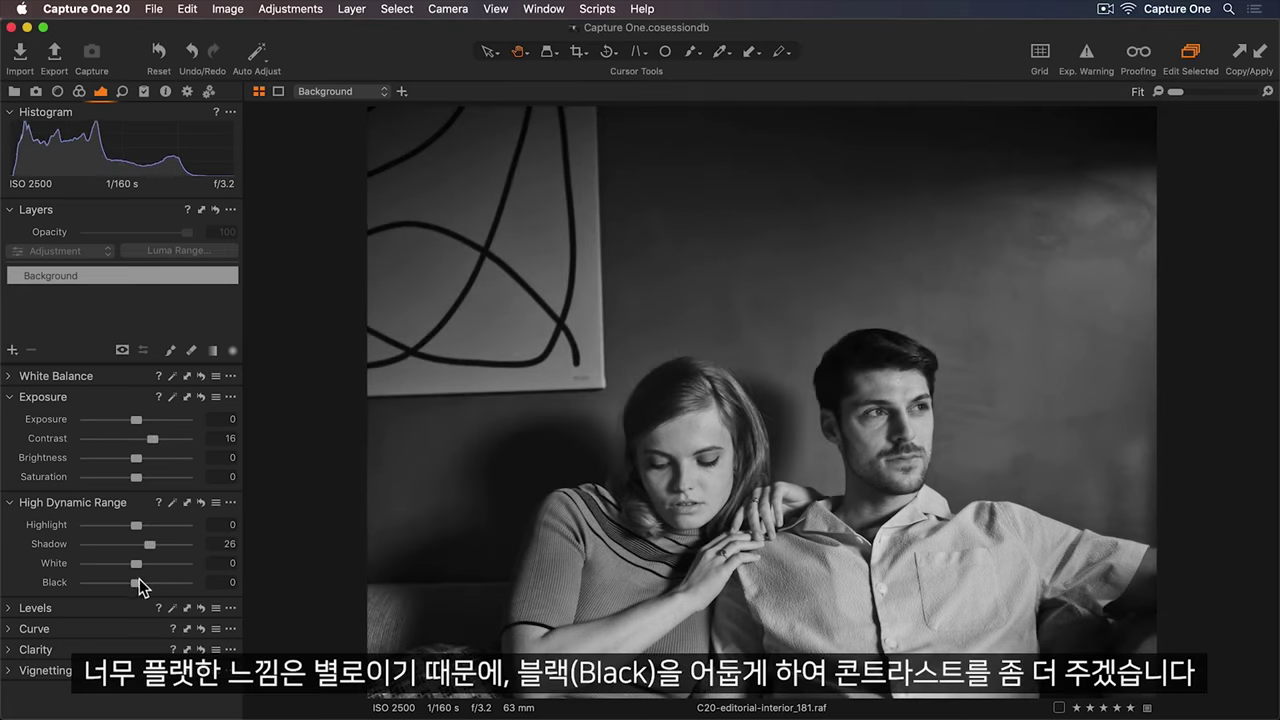
left_click_drag(136, 582, 126, 582)
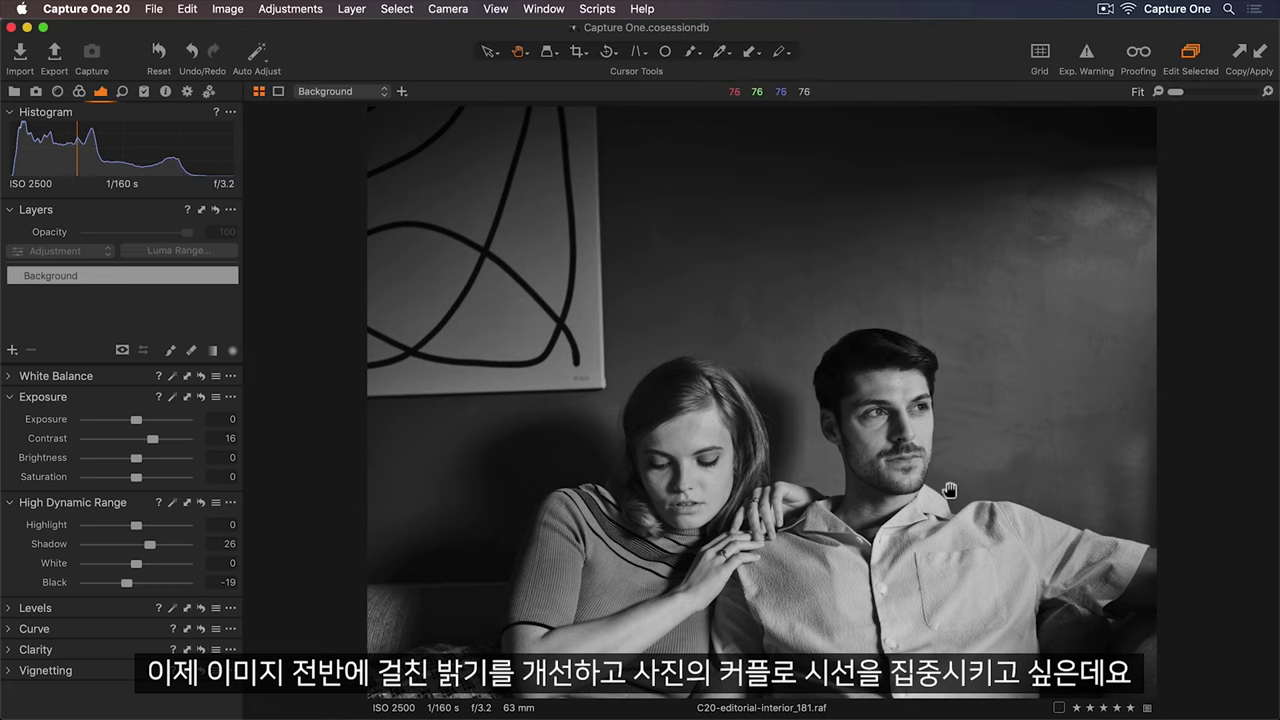
Step: Draw a radial gradient mask around the couple and preview it as a red overlay
left_click(233, 349)
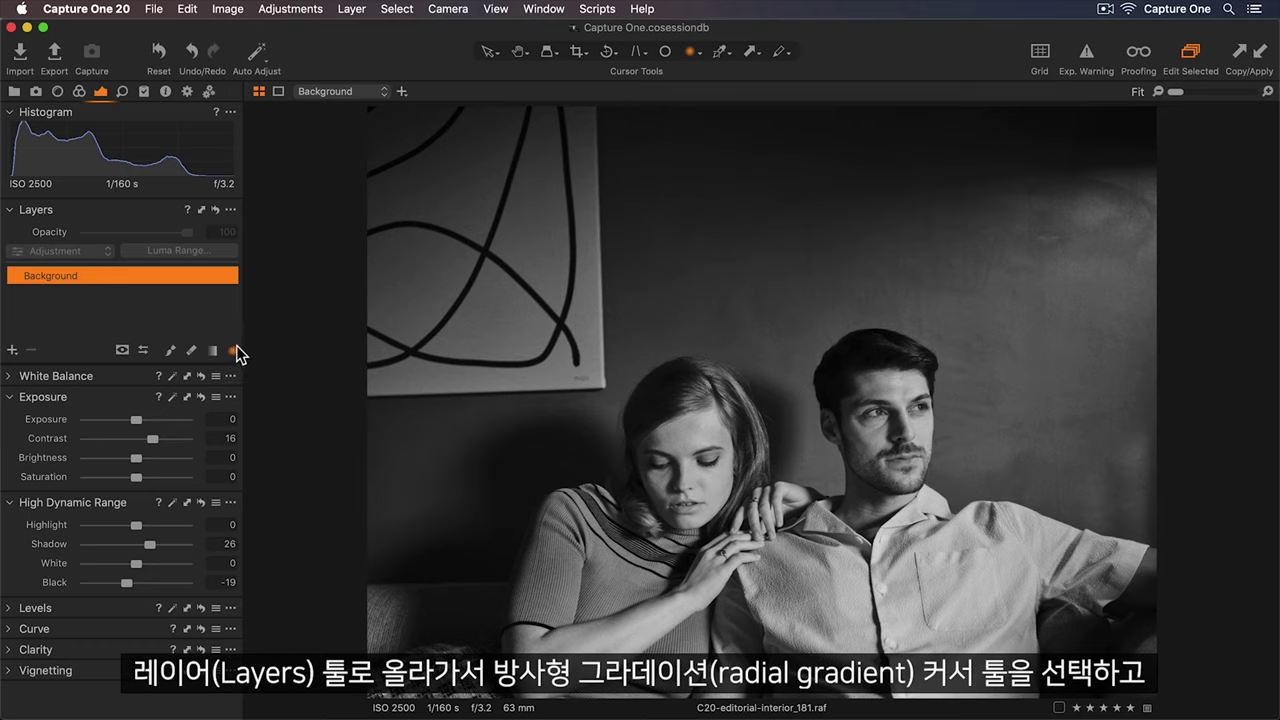
left_click_drag(803, 384, 437, 599)
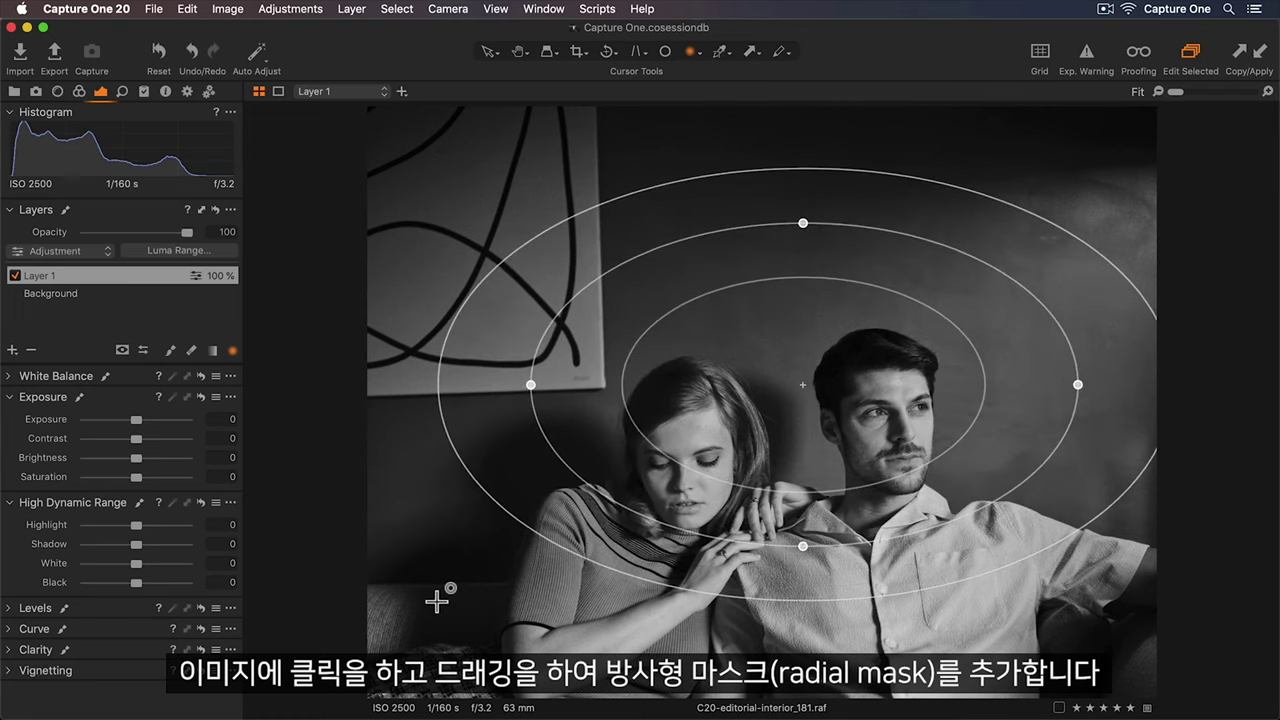
key("m")
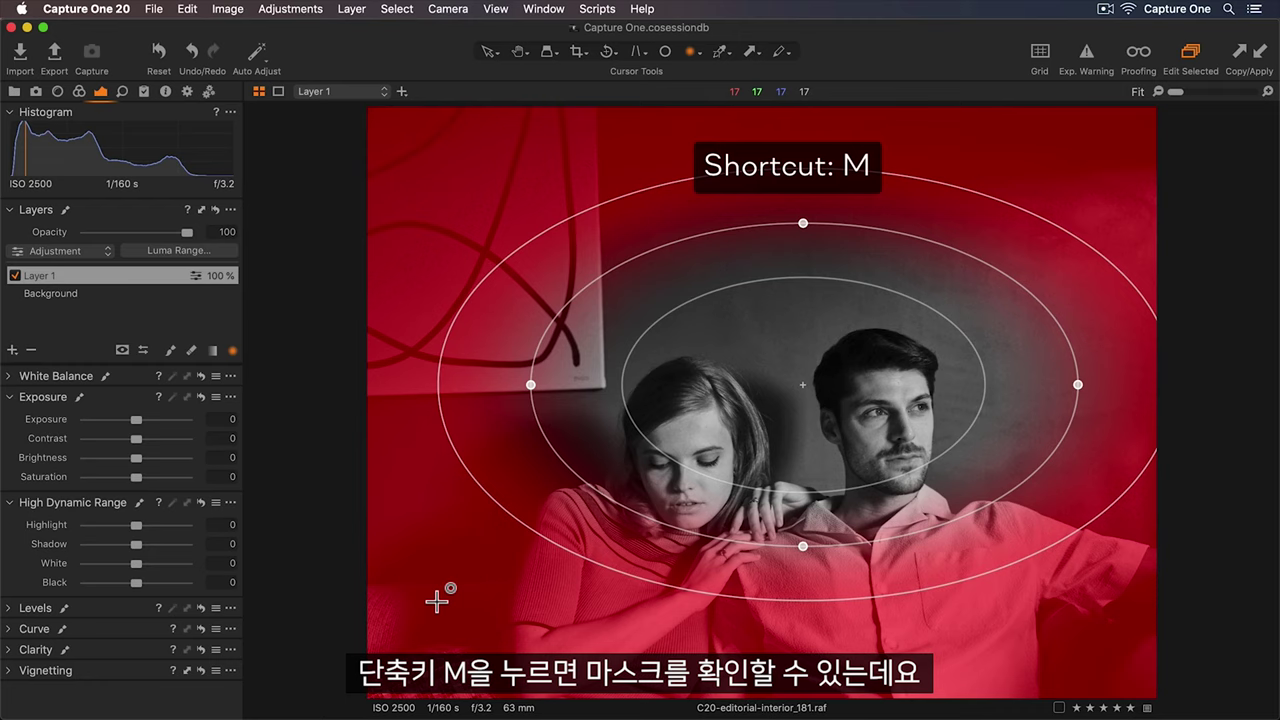
key("m")
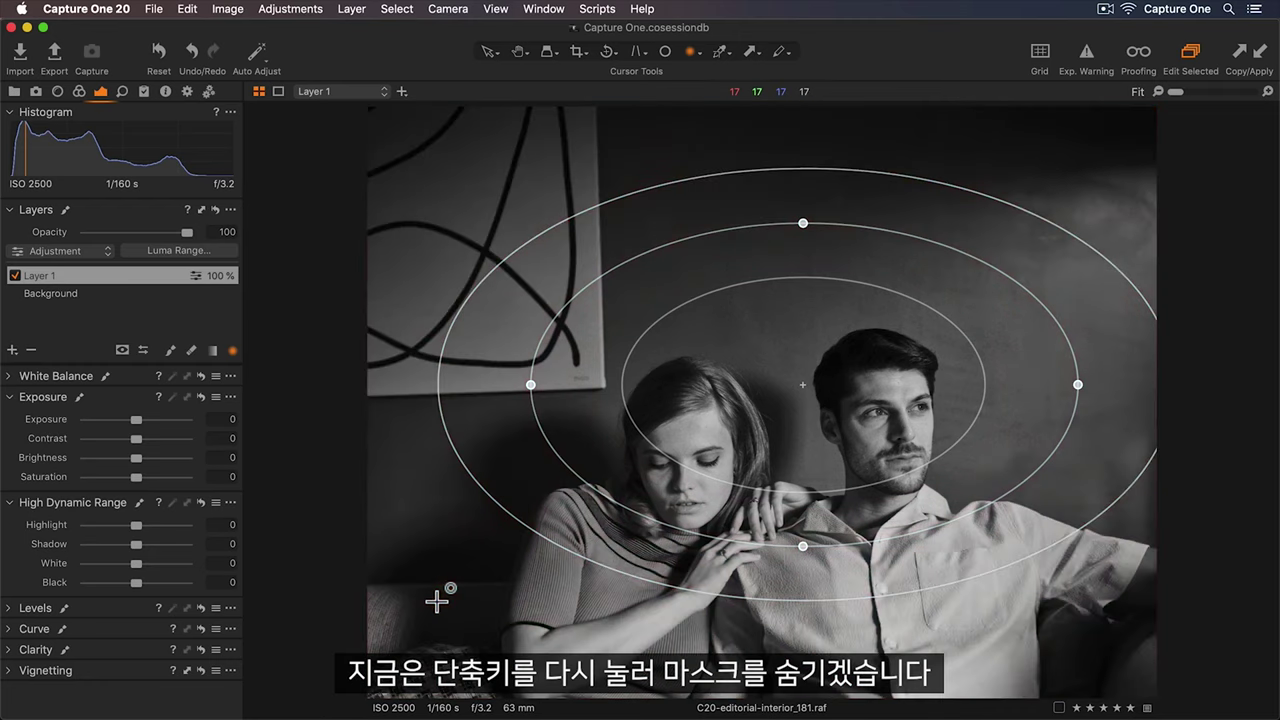
Step: Move the radial mask down, widen it leftward, rotate it clockwise and enlarge its feather
left_click_drag(740, 383, 788, 450)
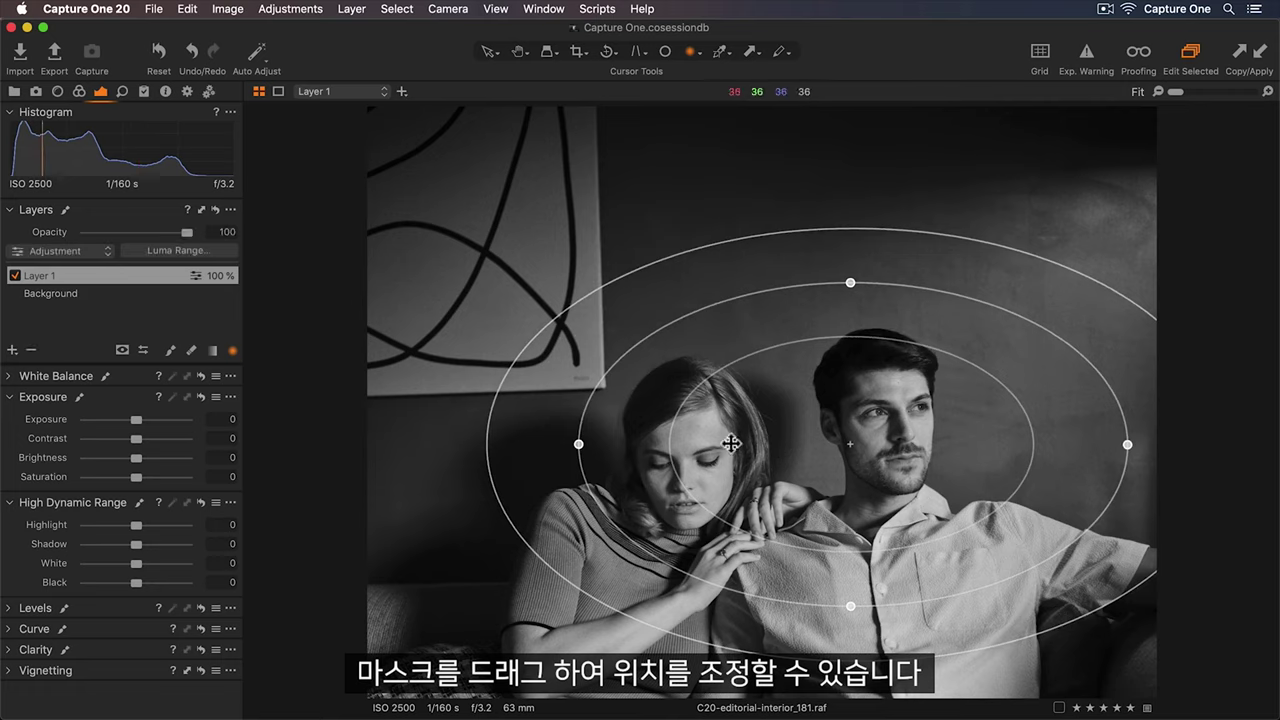
left_click_drag(579, 444, 466, 444)
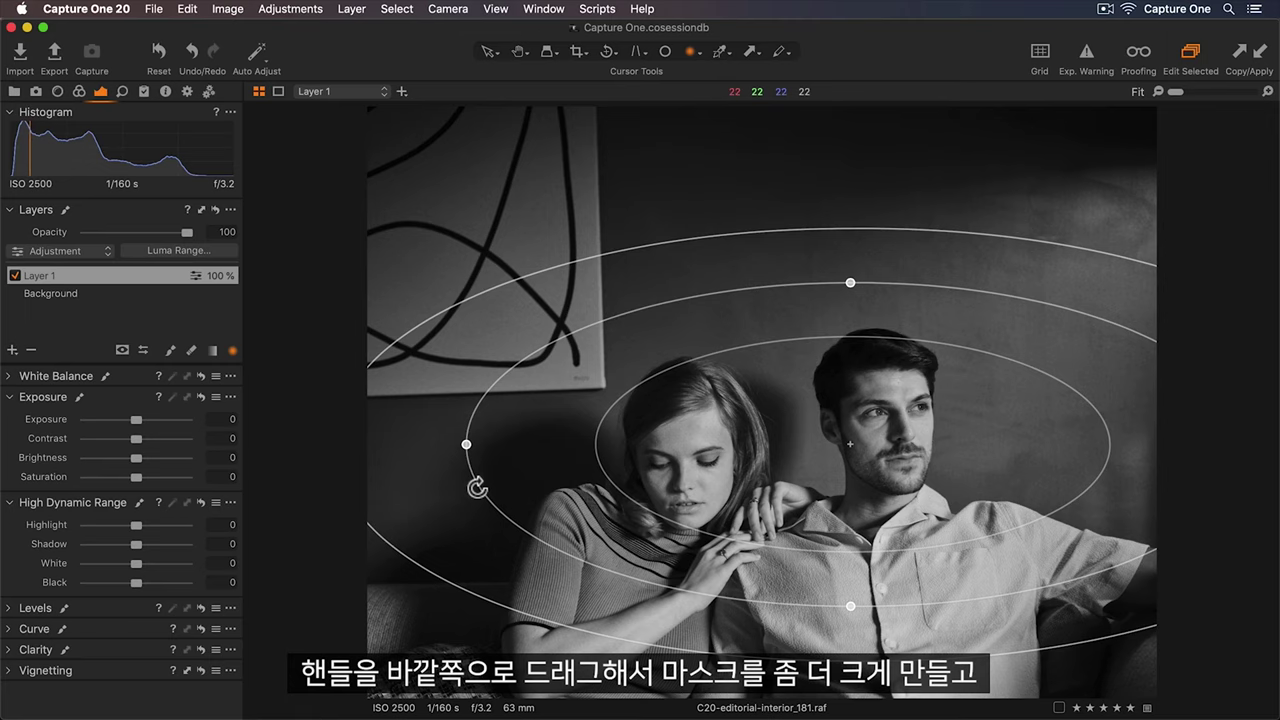
left_click_drag(478, 488, 523, 563)
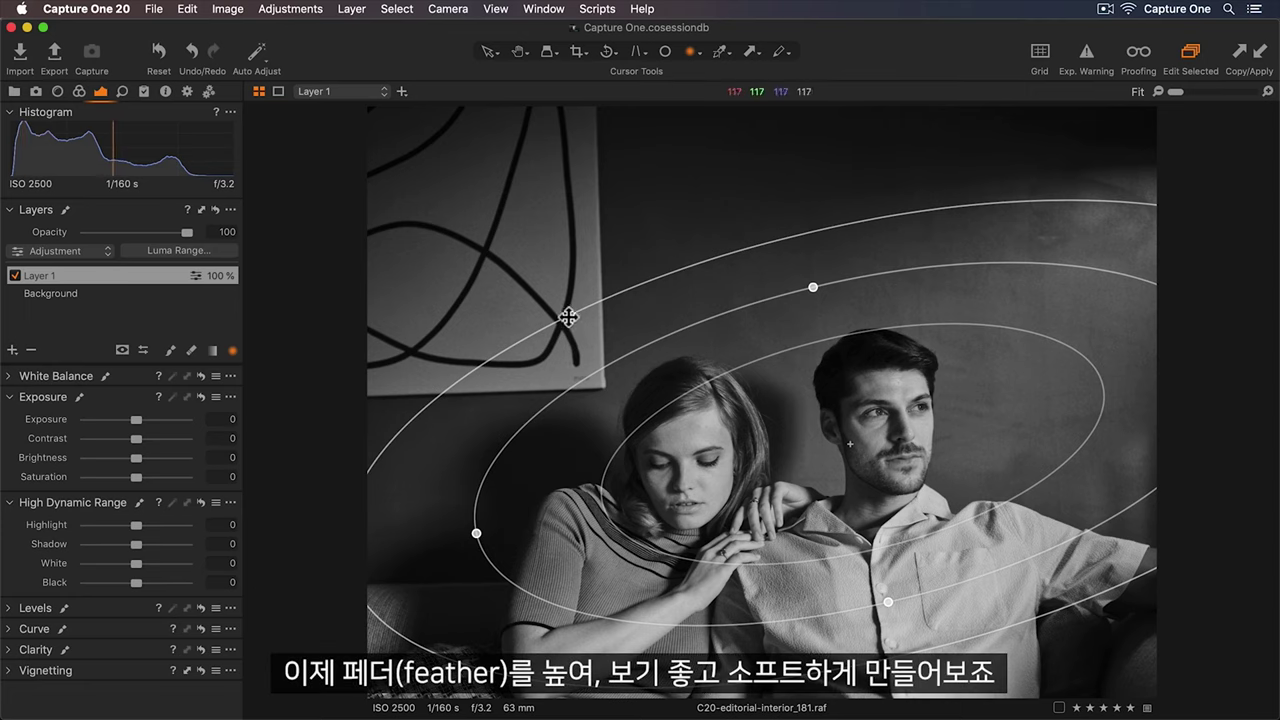
left_click_drag(571, 316, 543, 271)
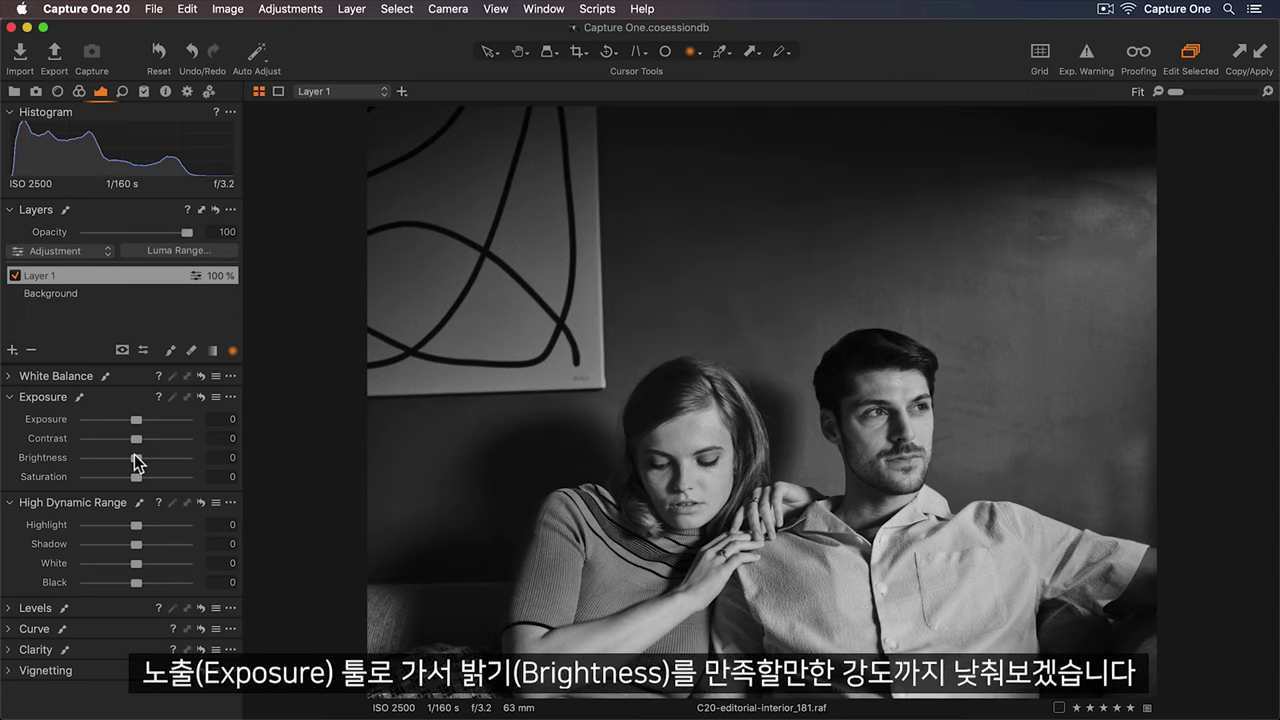
Step: Lower the radial-mask layer's Brightness to -27, toggling the layer off and on to compare
left_click_drag(134, 457, 106, 457)
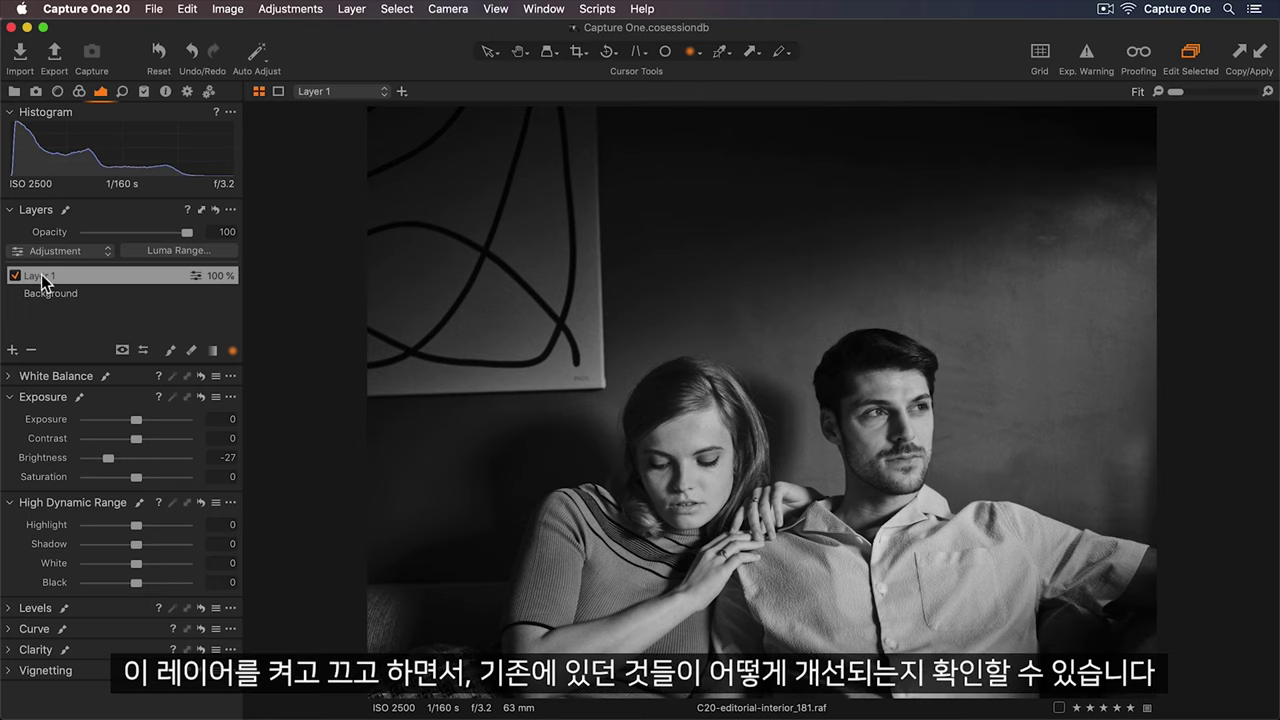
left_click(15, 275)
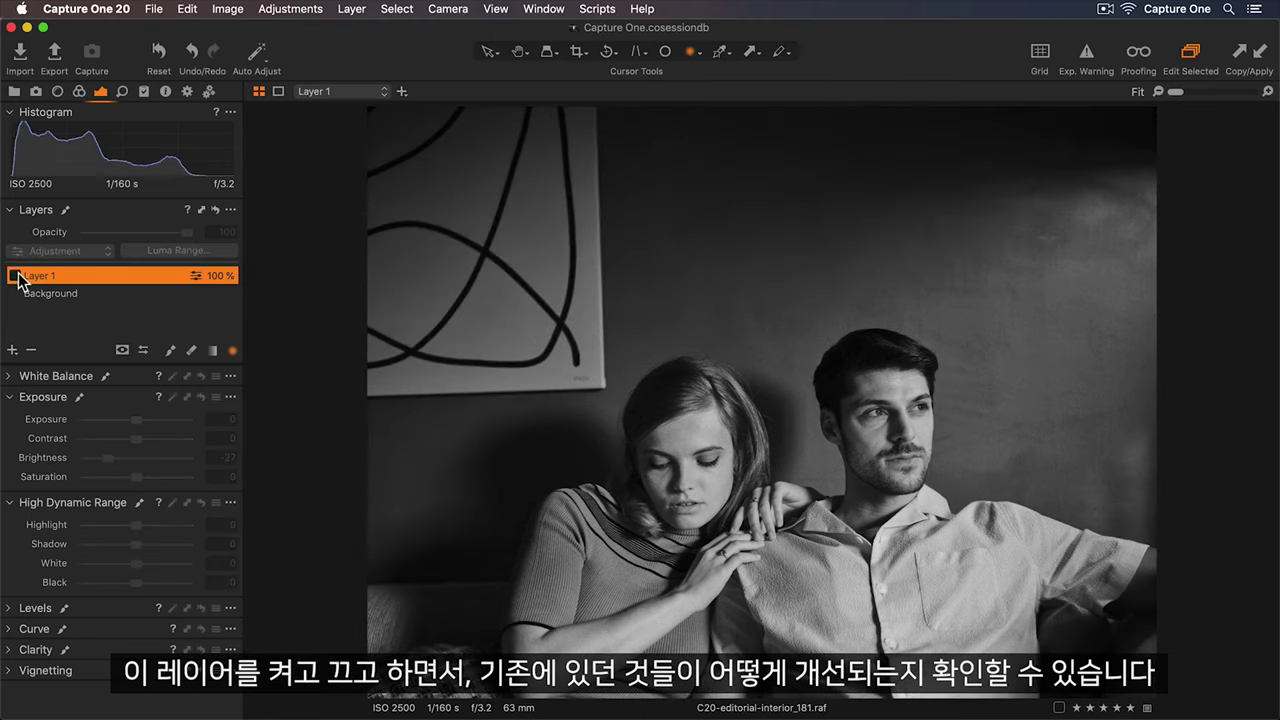
left_click(15, 275)
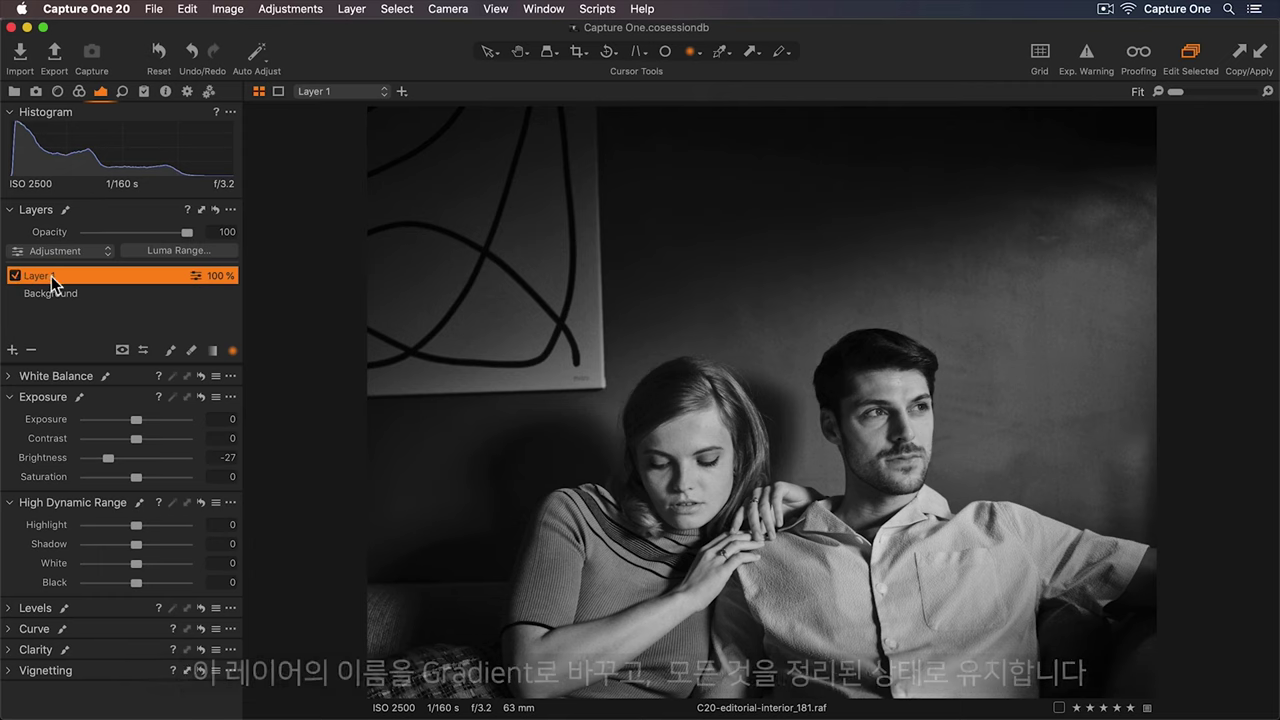
Step: Rename the radial-mask layer to 'Gradient'
double_click(51, 276)
type("Gradien")
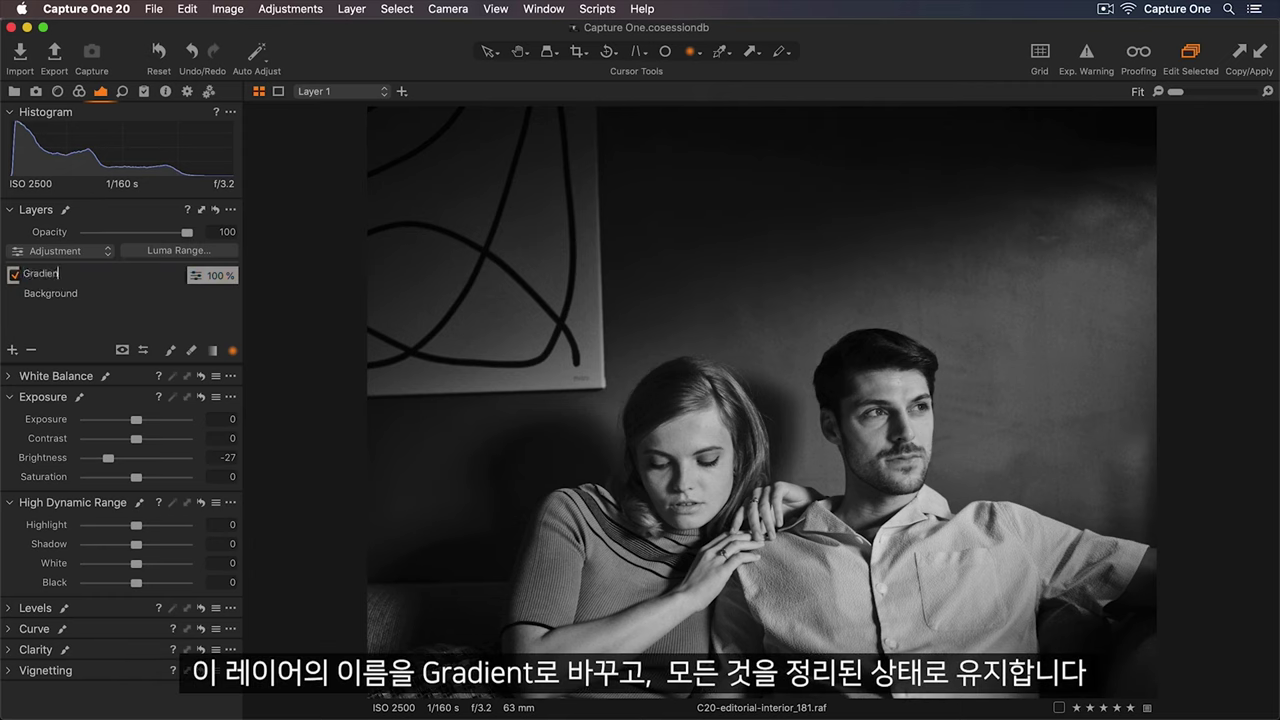
type("t")
key("Return")
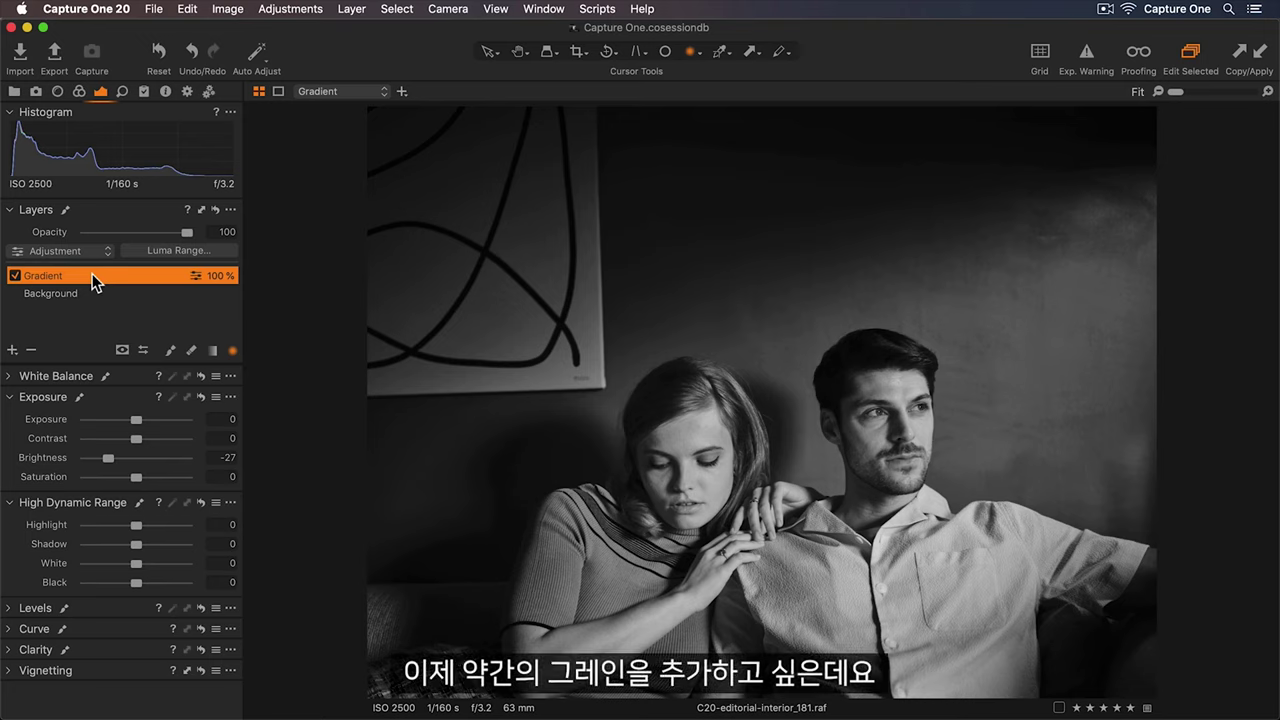
Step: Show the Details tools for the Background layer and zoom to 50% on the faces
left_click(123, 94)
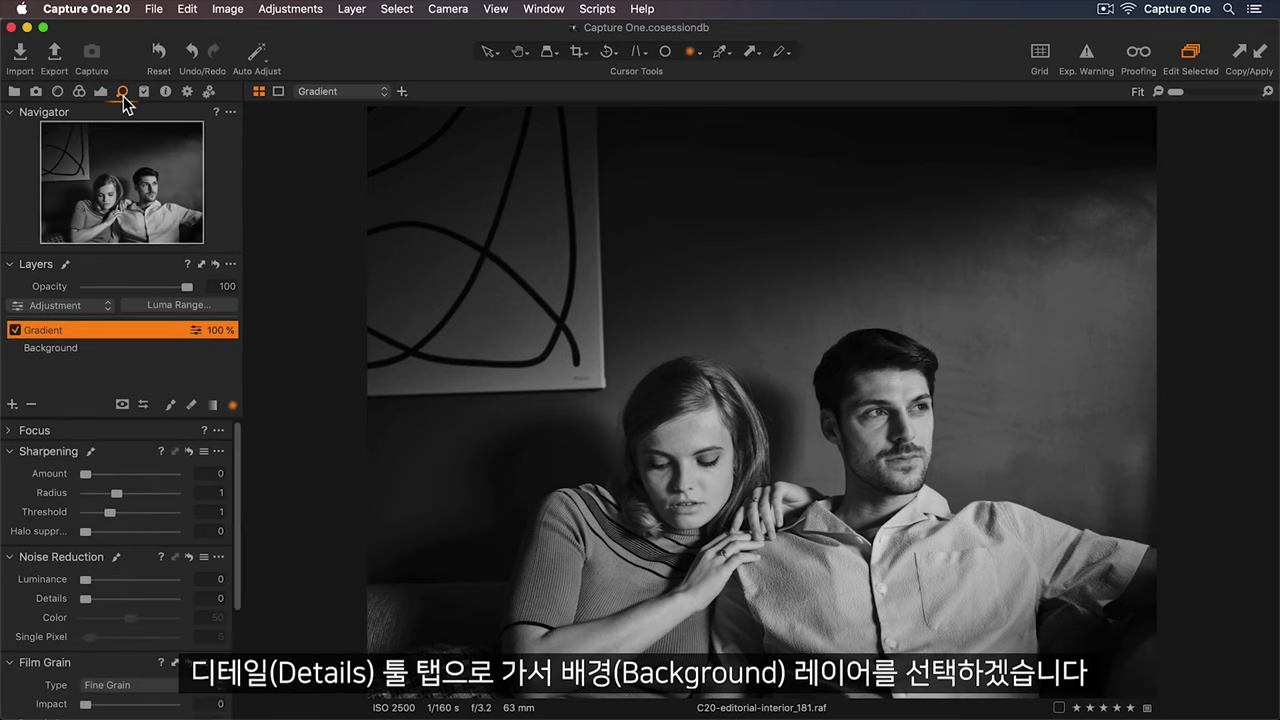
left_click(113, 349)
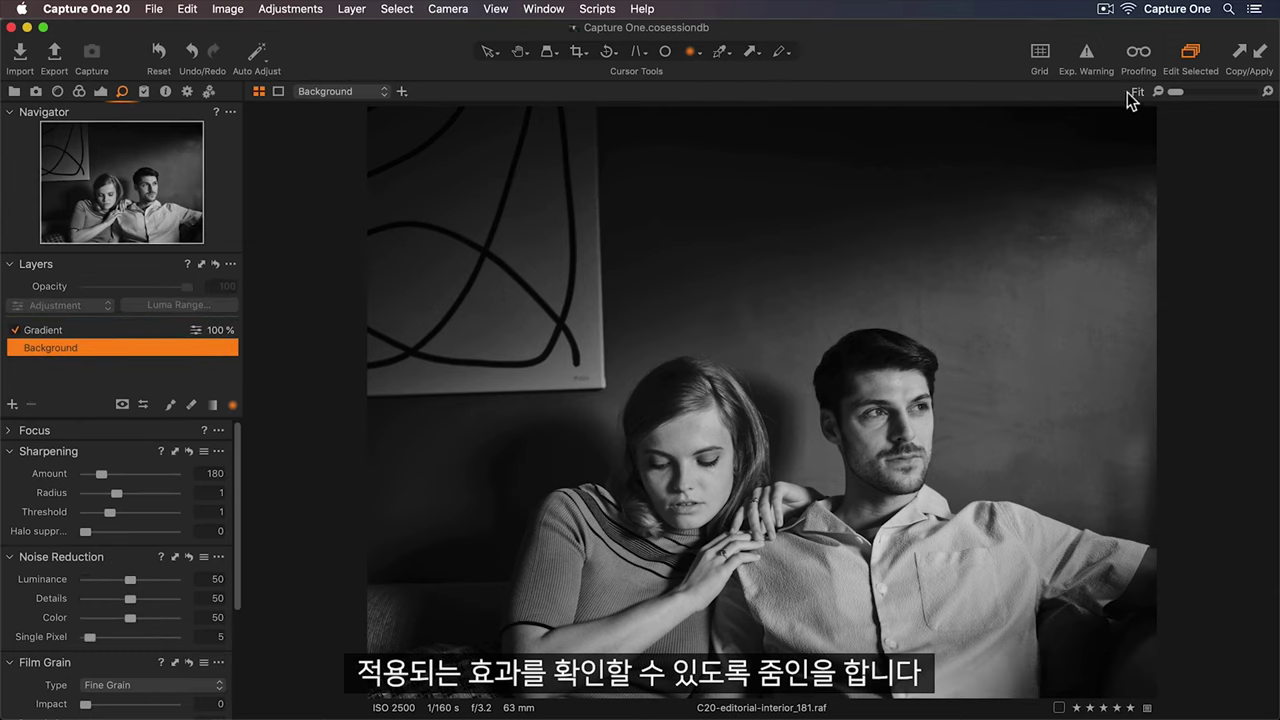
left_click_drag(1175, 94, 1191, 93)
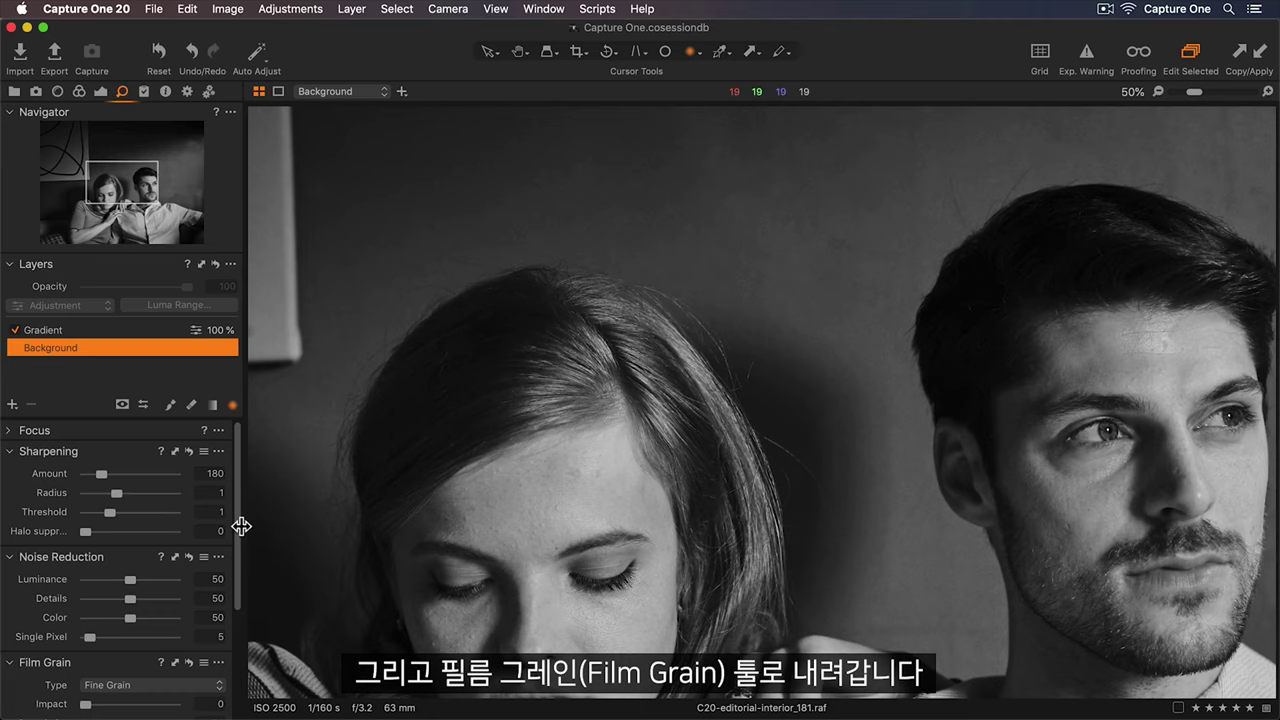
Step: Set Film Grain to Harsh Grain with Impact 24 and Granularity 33
left_click_drag(239, 526, 231, 604)
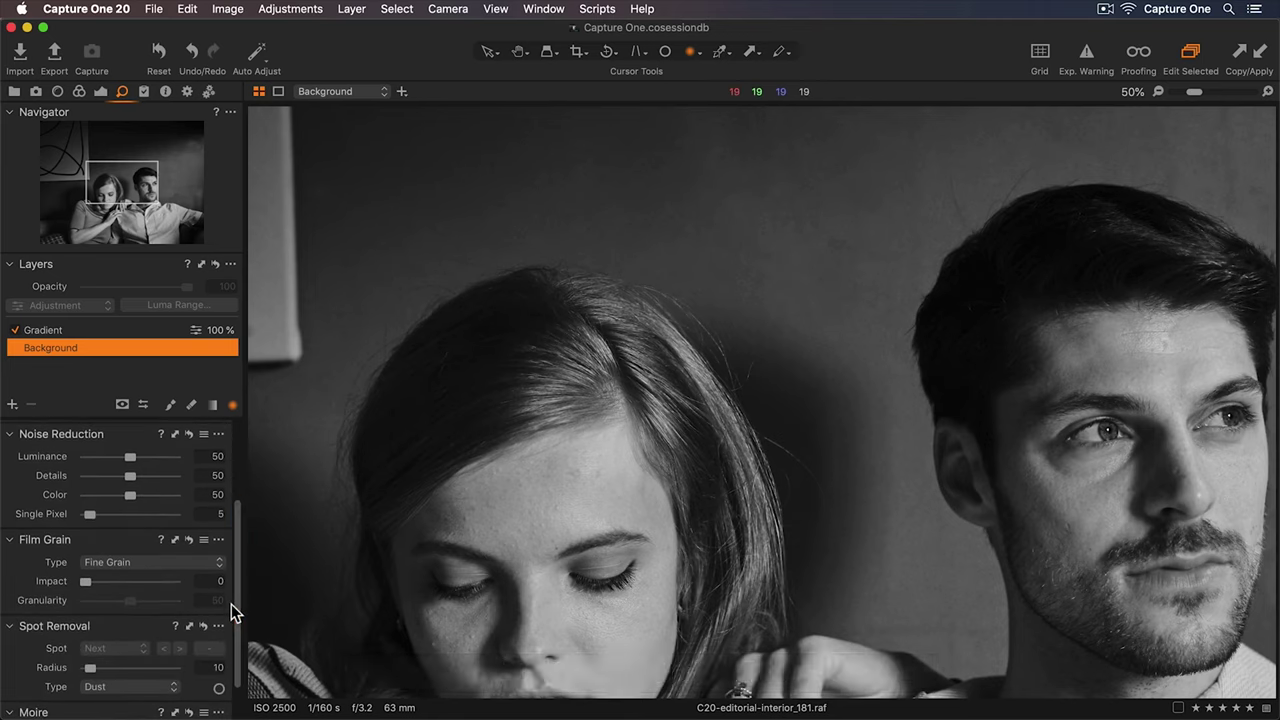
left_click(209, 564)
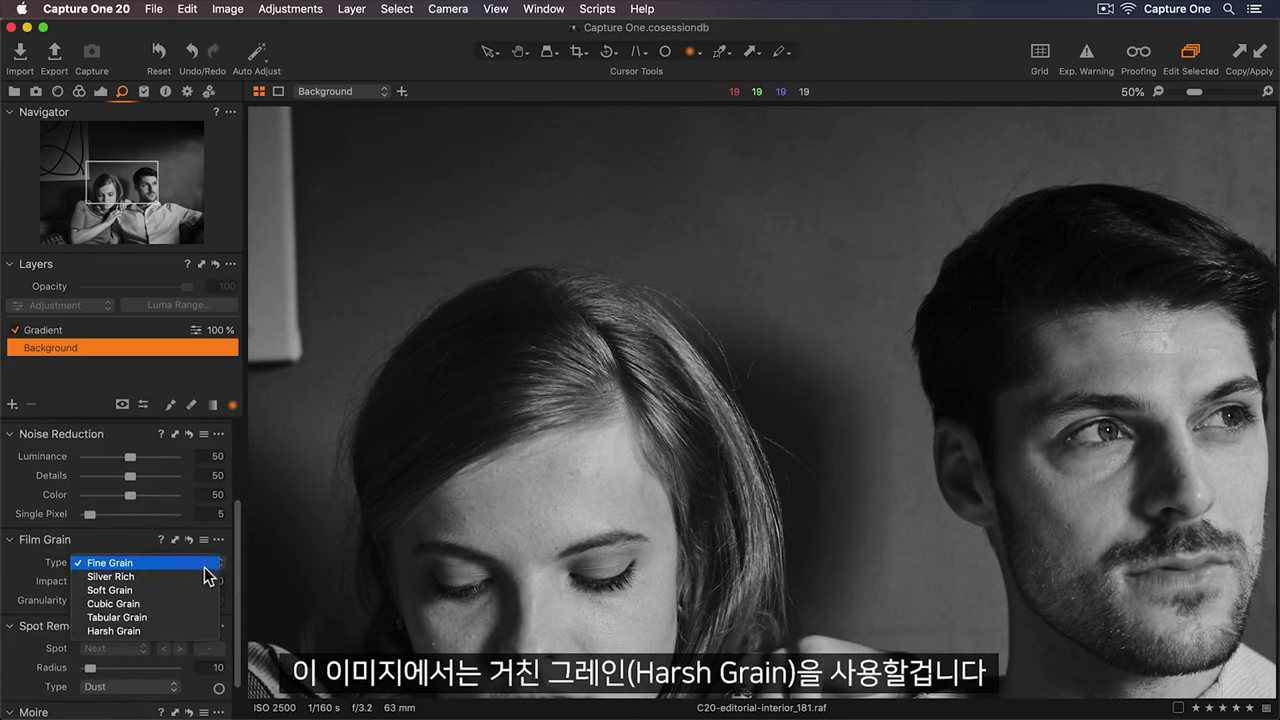
left_click(193, 632)
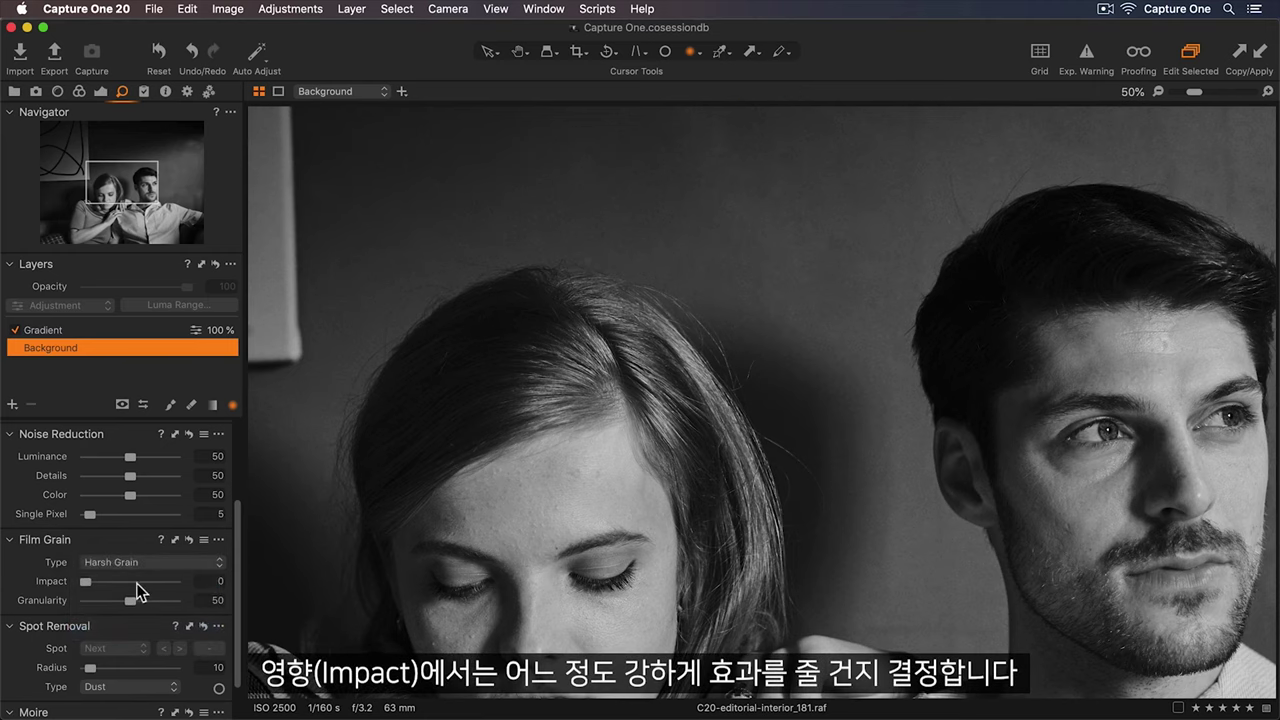
left_click_drag(87, 581, 108, 583)
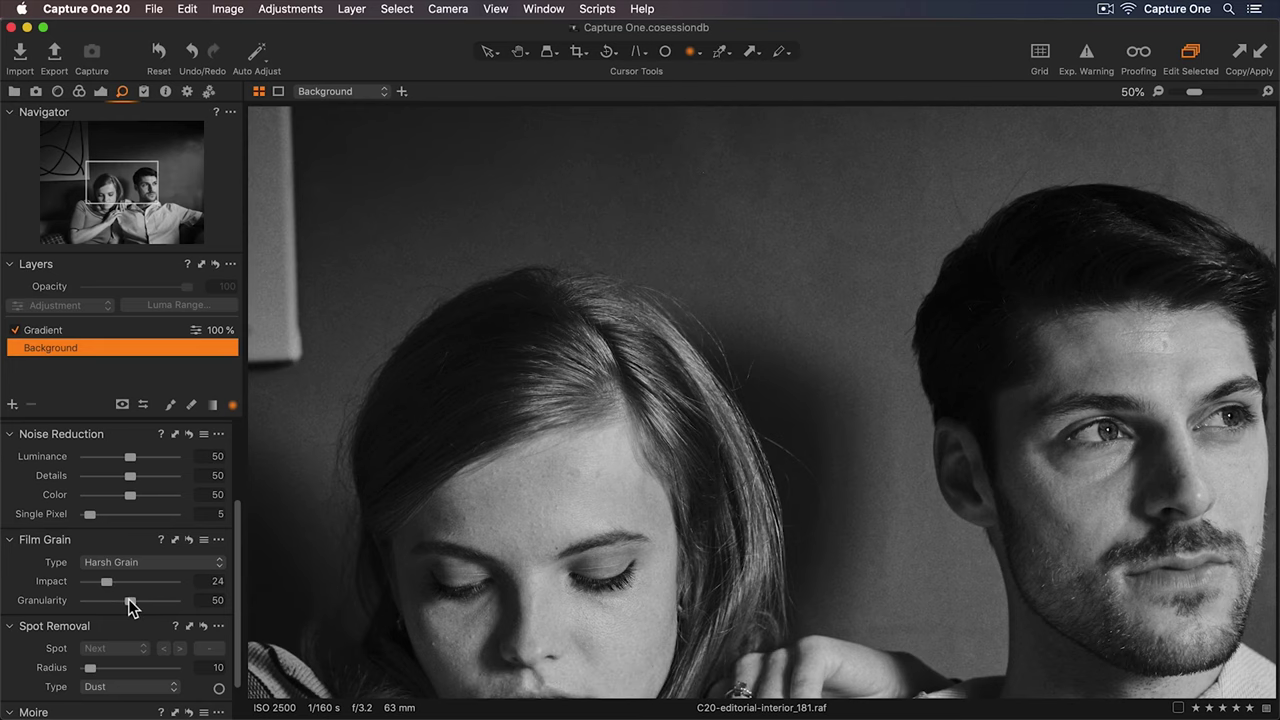
left_click_drag(127, 599, 114, 601)
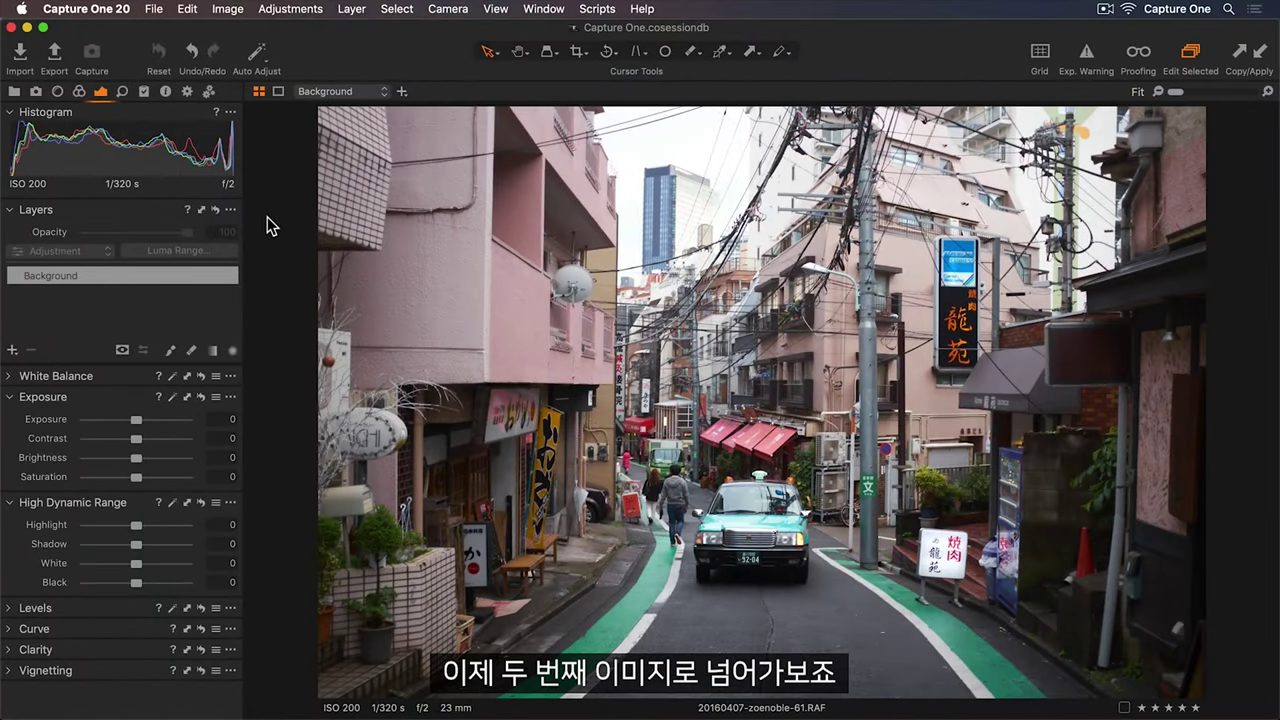
Step: Enable Black & White on the Tokyo street photo and lower Exposure to -0.4
left_click(79, 92)
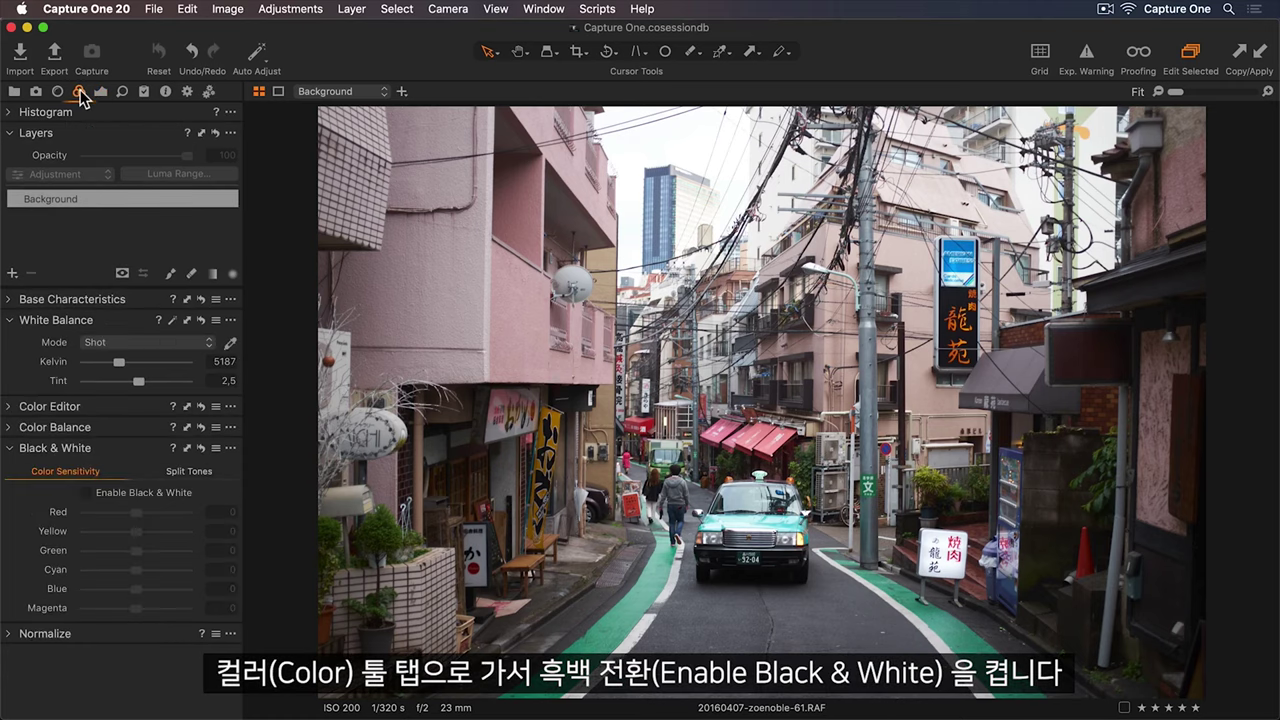
left_click(87, 493)
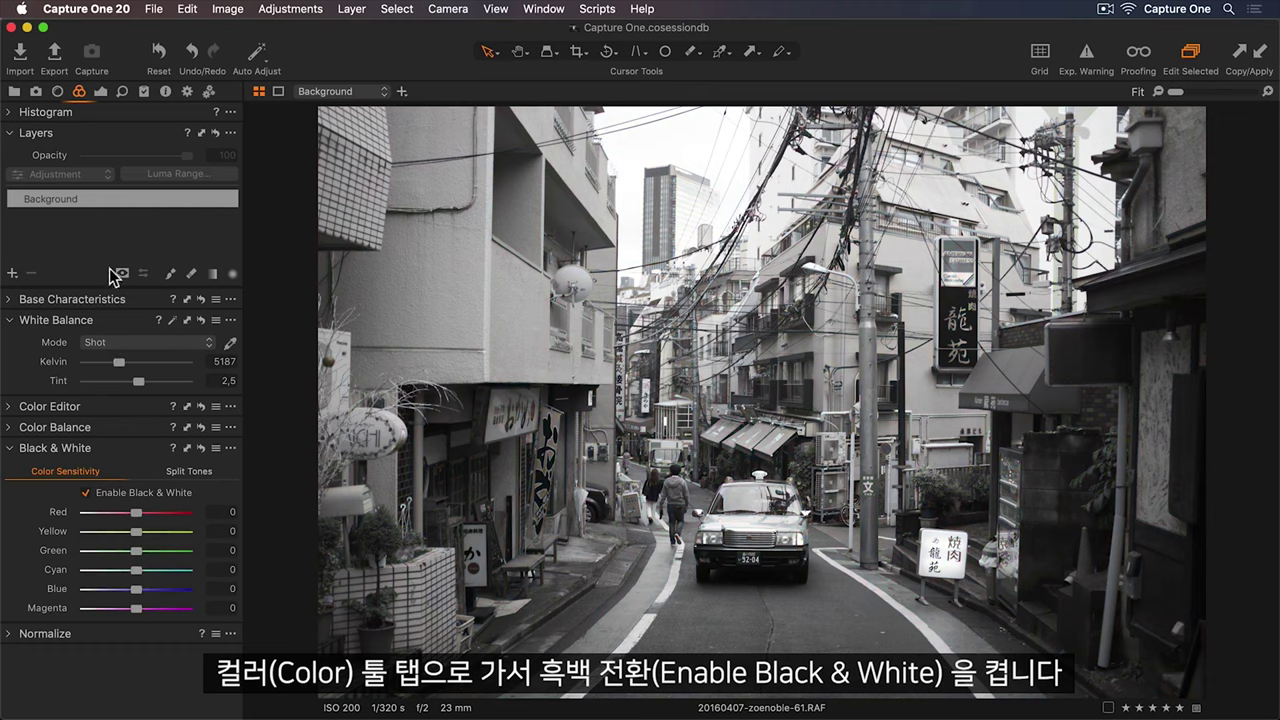
left_click(101, 91)
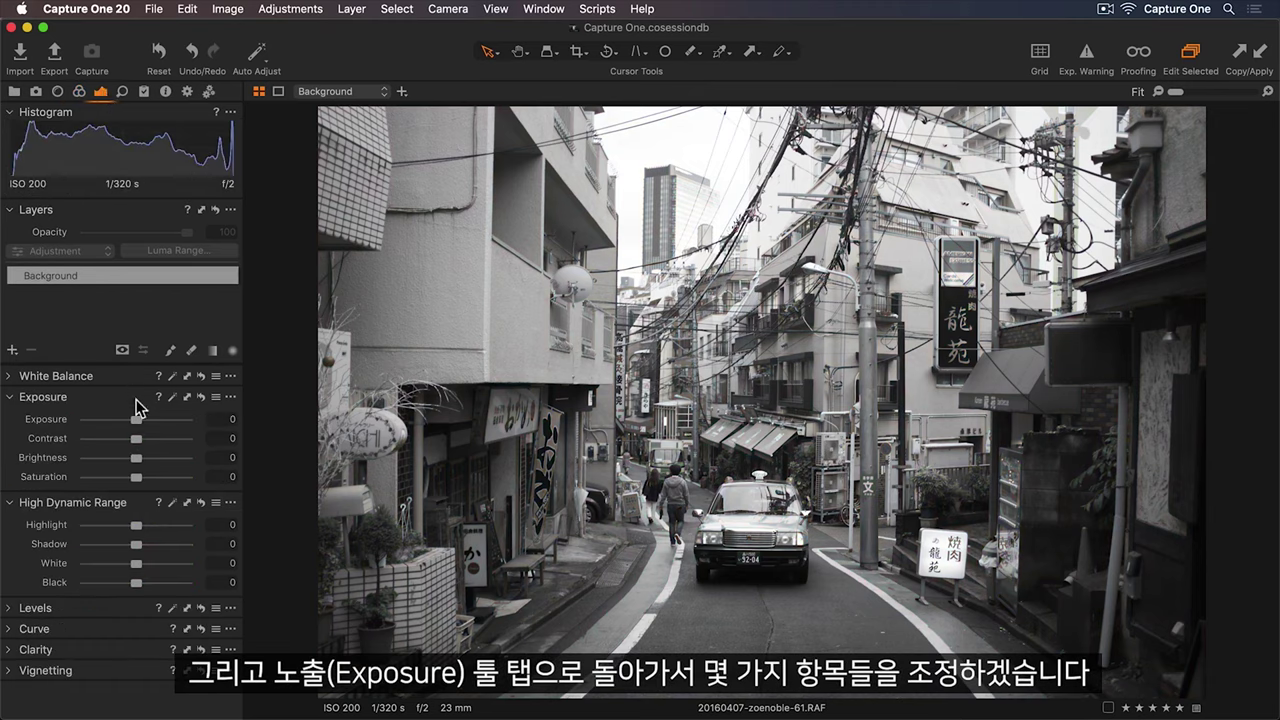
left_click_drag(136, 423, 132, 425)
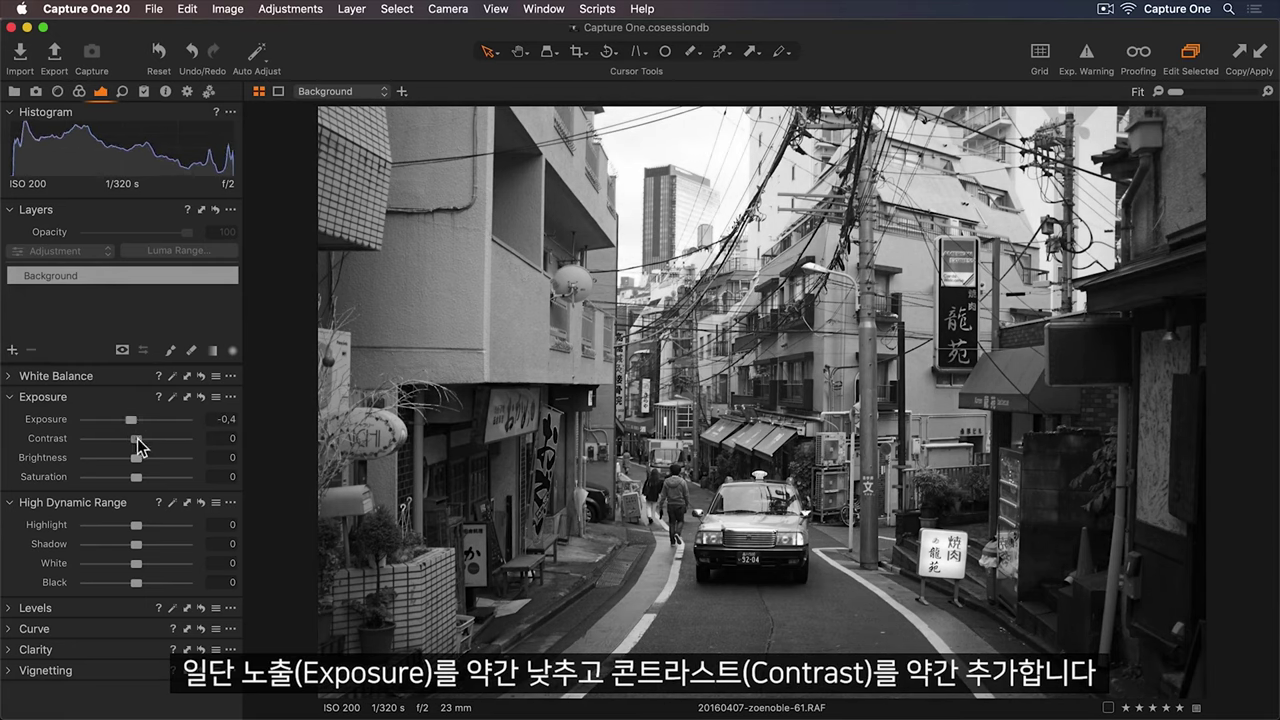
Step: Set Contrast 5, Brightness 6, Highlight -37, Shadow 25 and Black -44 on the street photo
left_click_drag(137, 439, 142, 439)
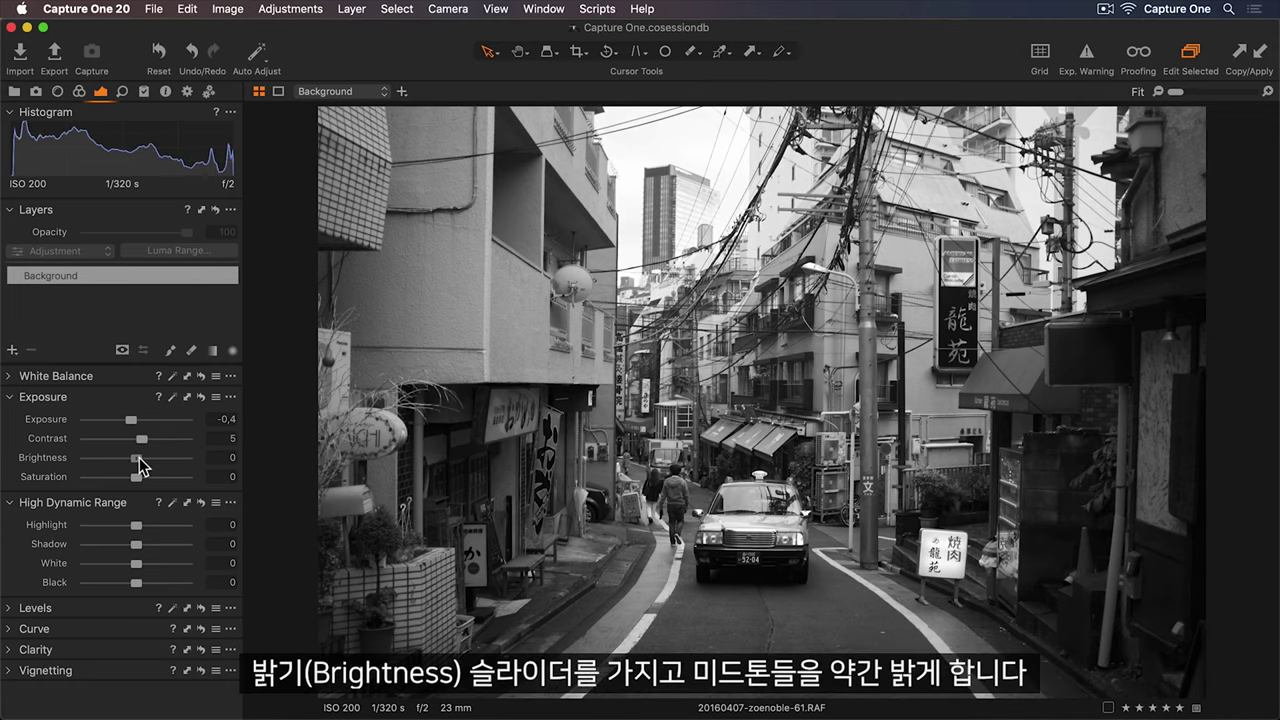
left_click_drag(138, 457, 144, 458)
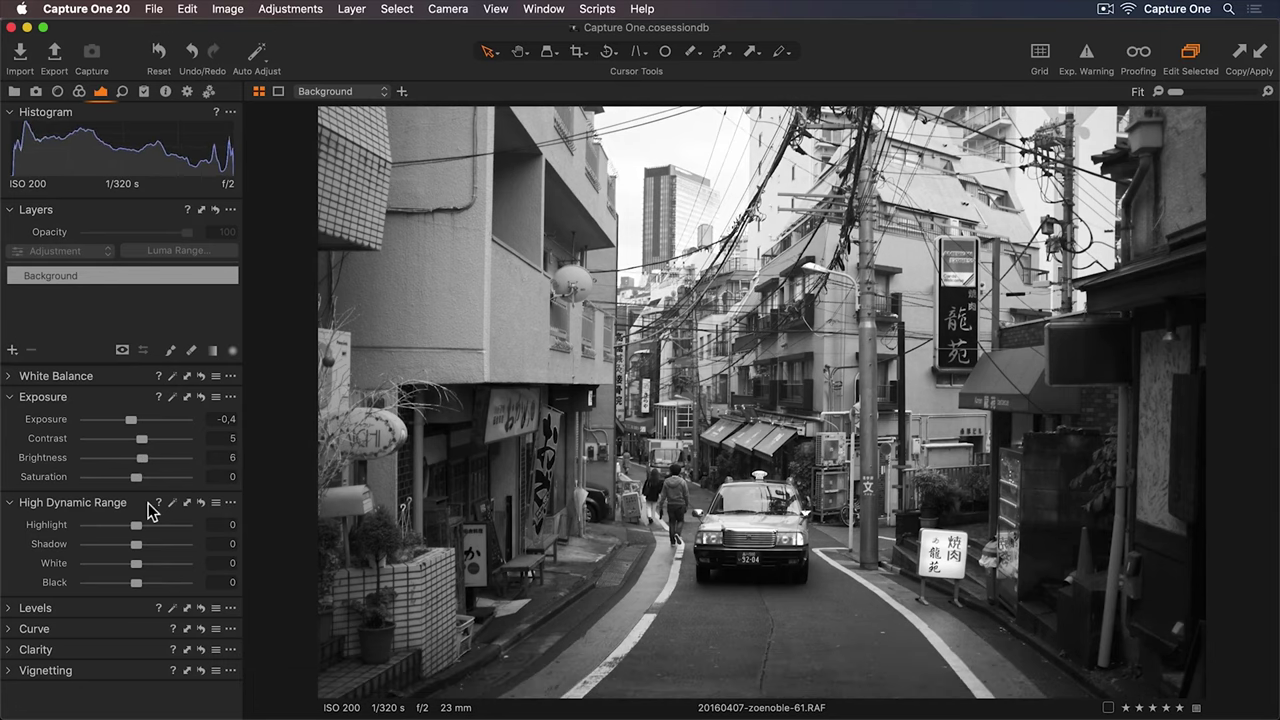
left_click_drag(135, 524, 118, 524)
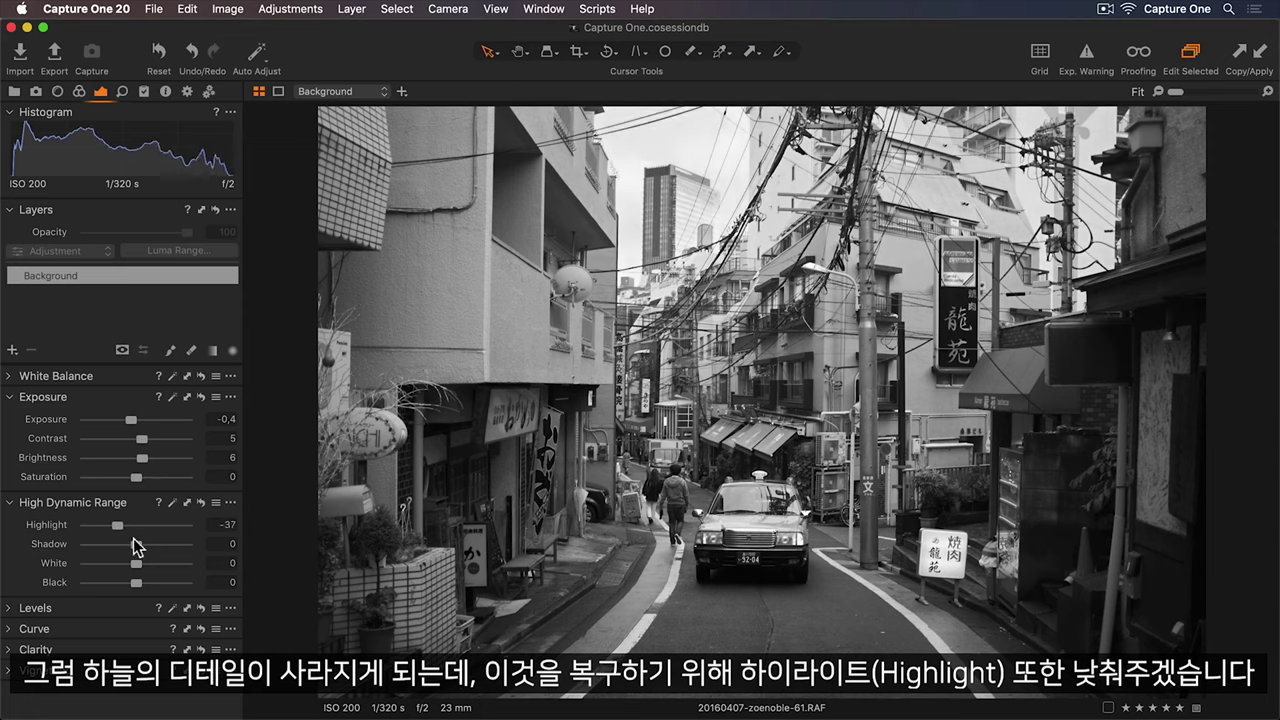
left_click_drag(137, 549, 151, 550)
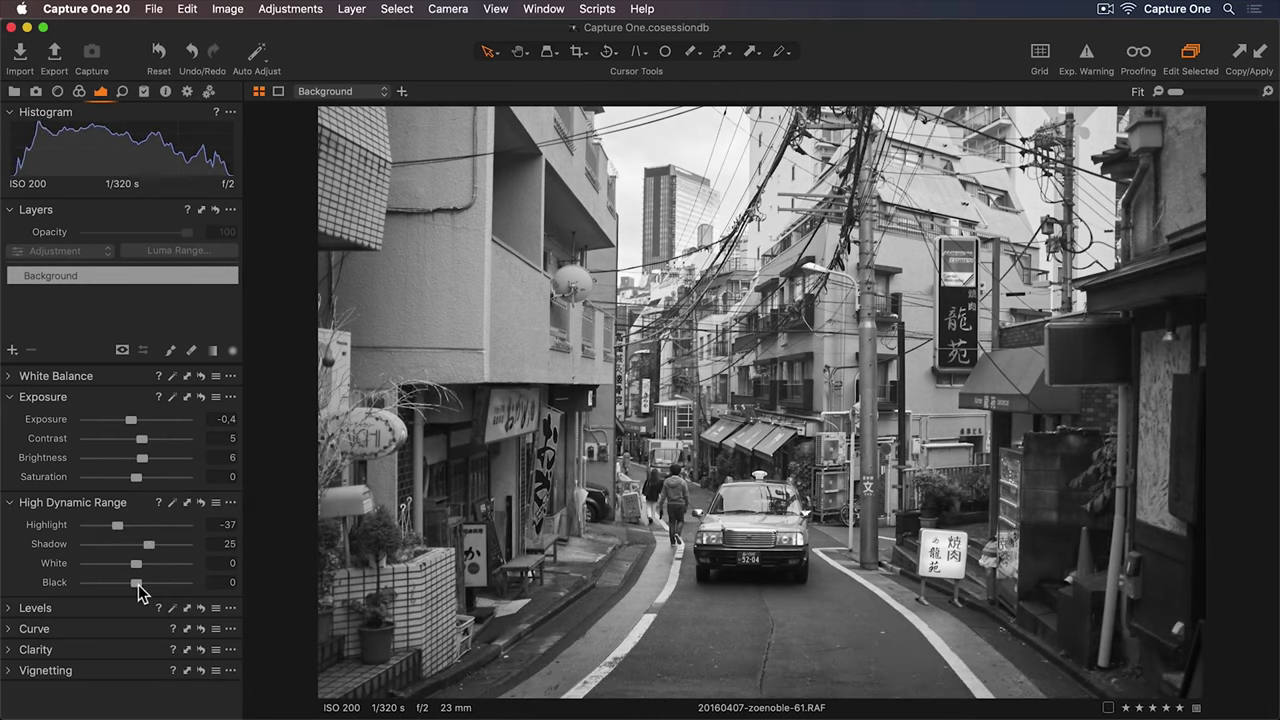
left_click_drag(138, 584, 116, 584)
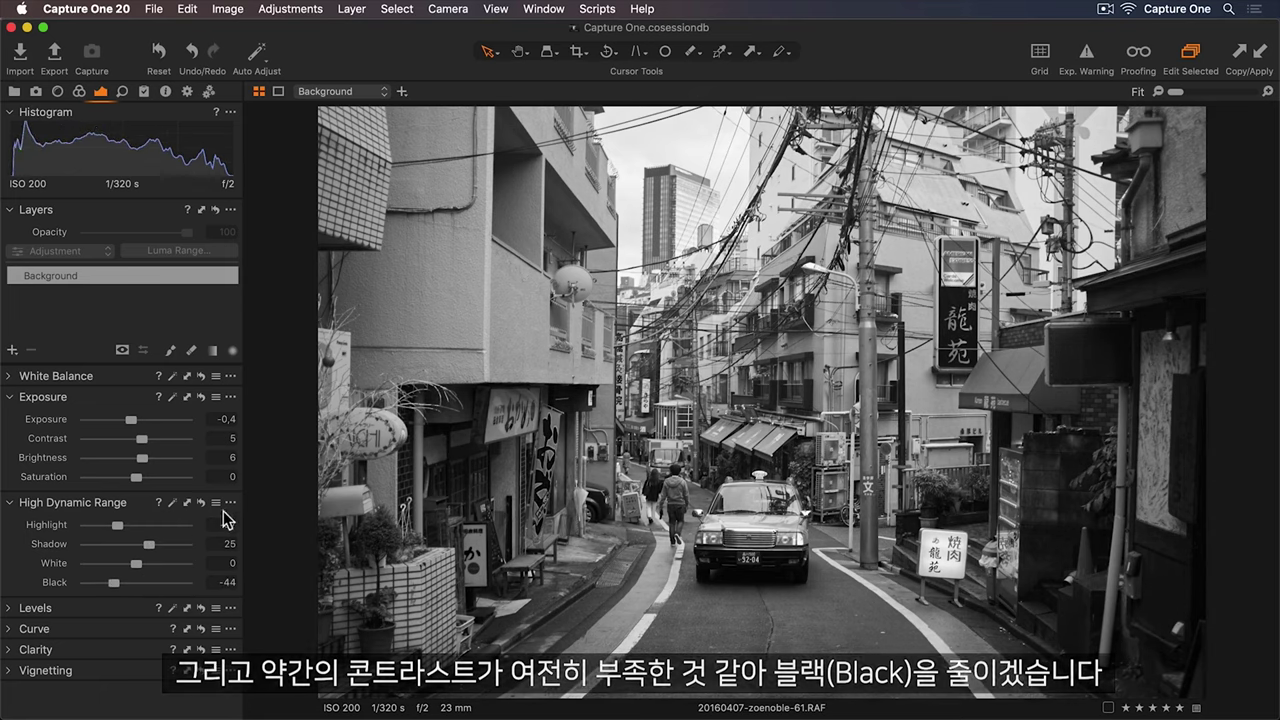
left_click(278, 522)
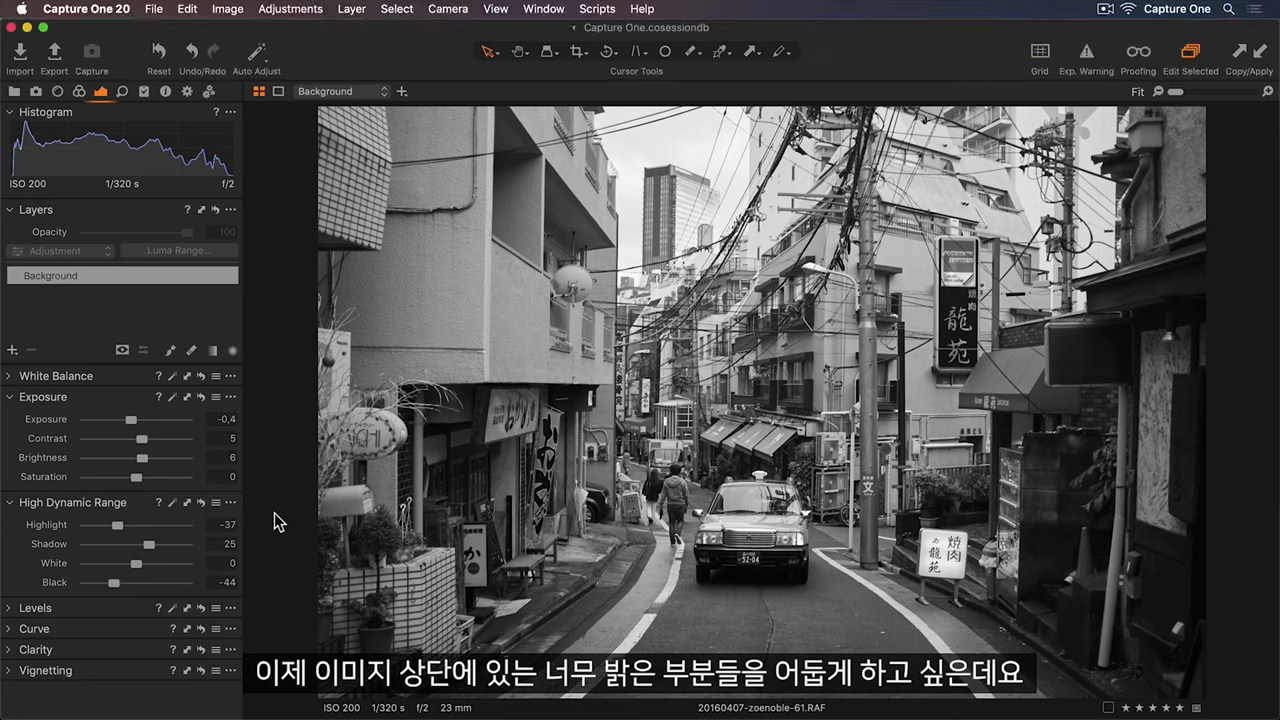
Step: Add a new filled adjustment layer, check its mask overlay, and name it 'Darken'
left_click(12, 350)
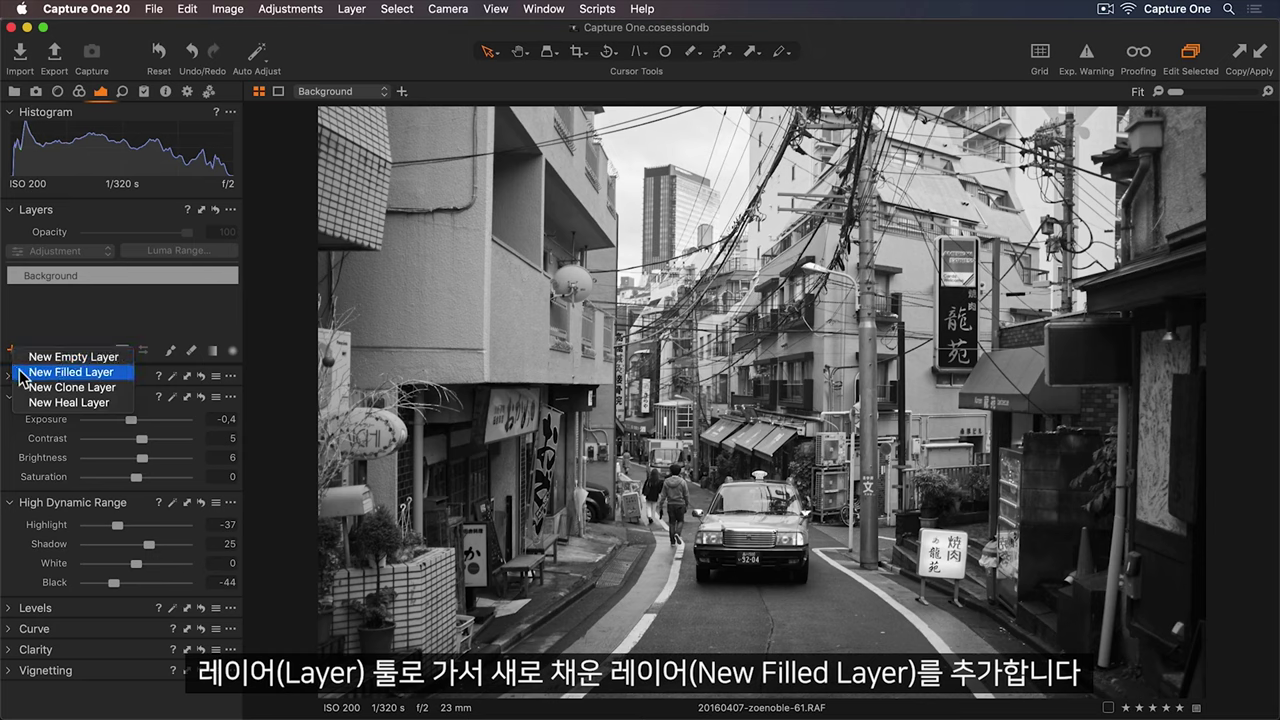
left_click(22, 373)
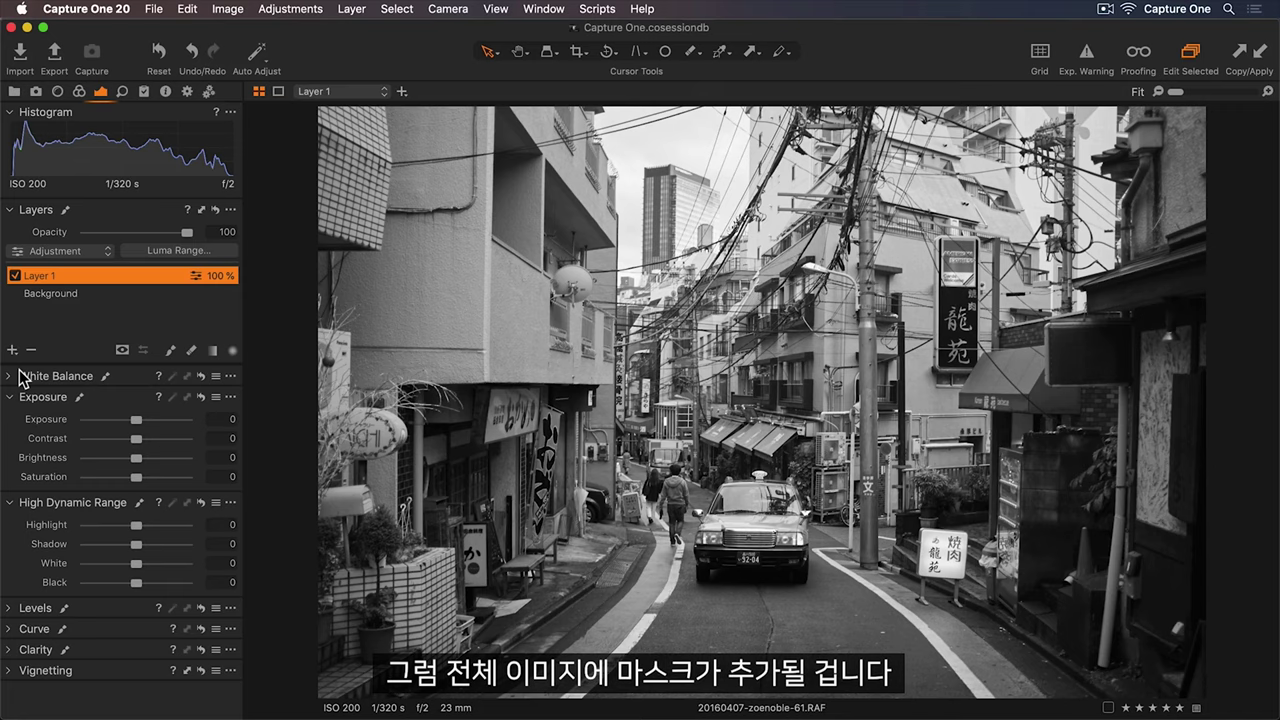
key("m")
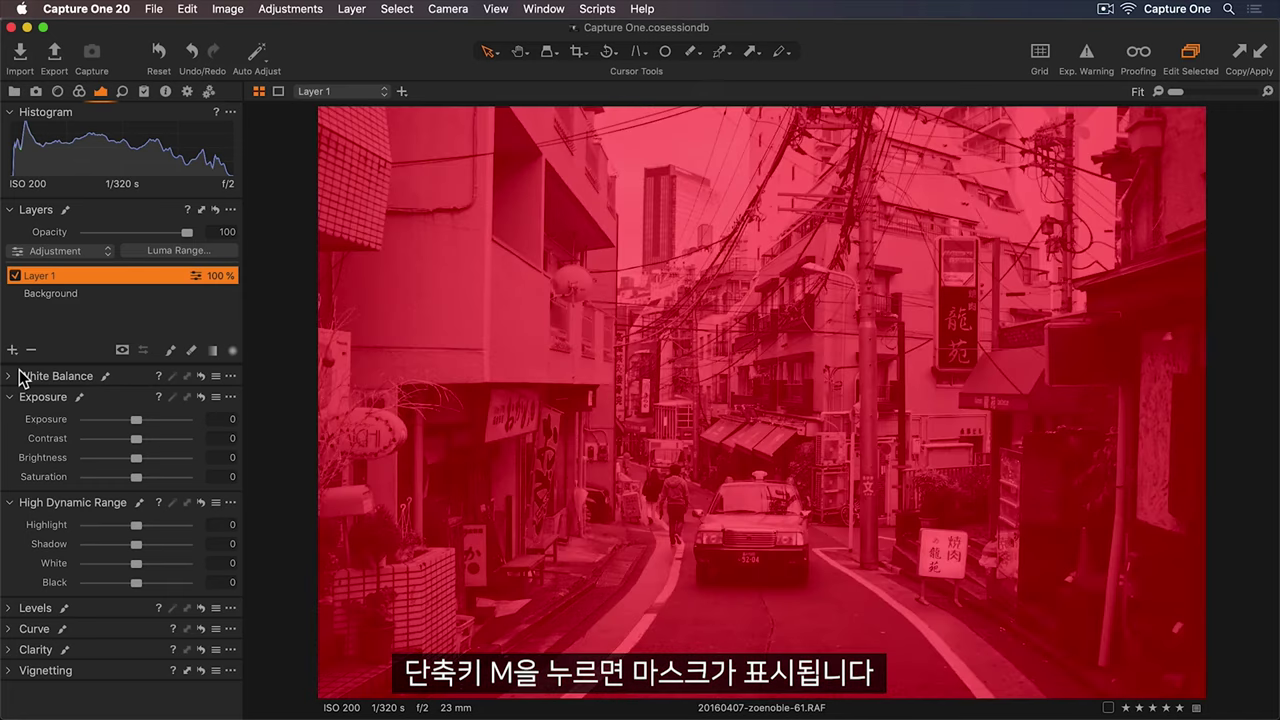
key("m")
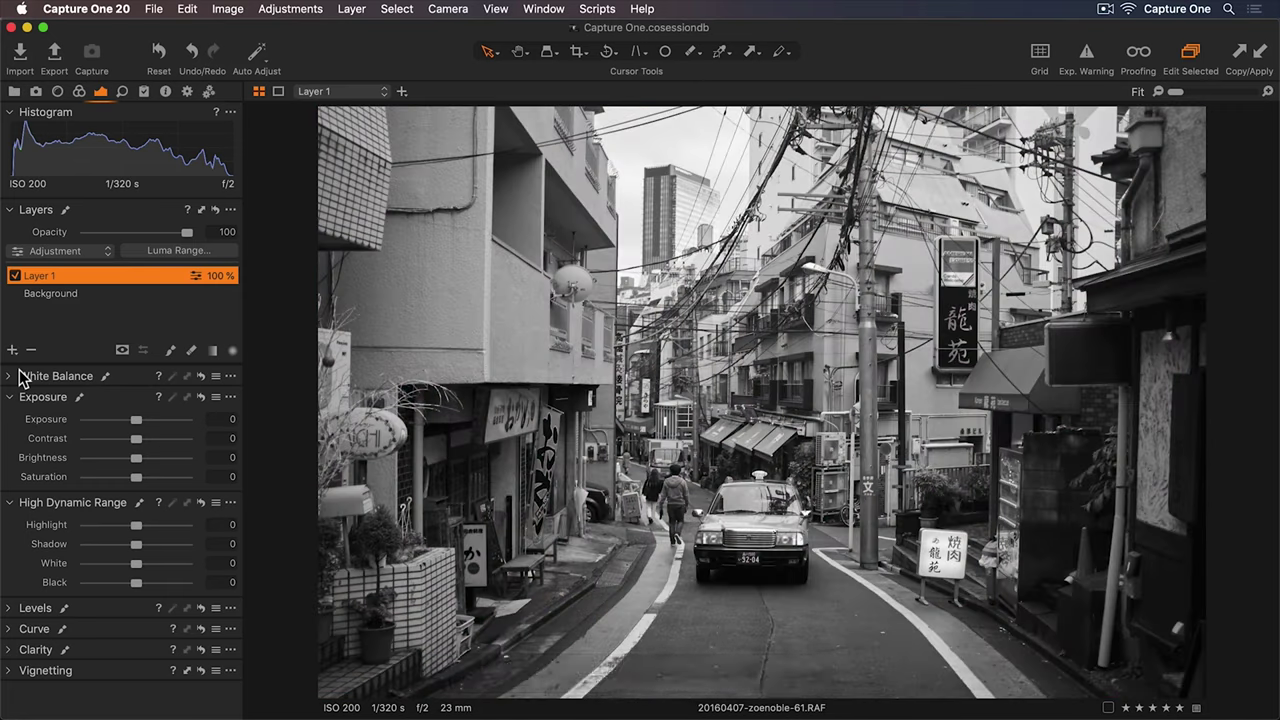
double_click(46, 276)
type("Darken")
key("Return")
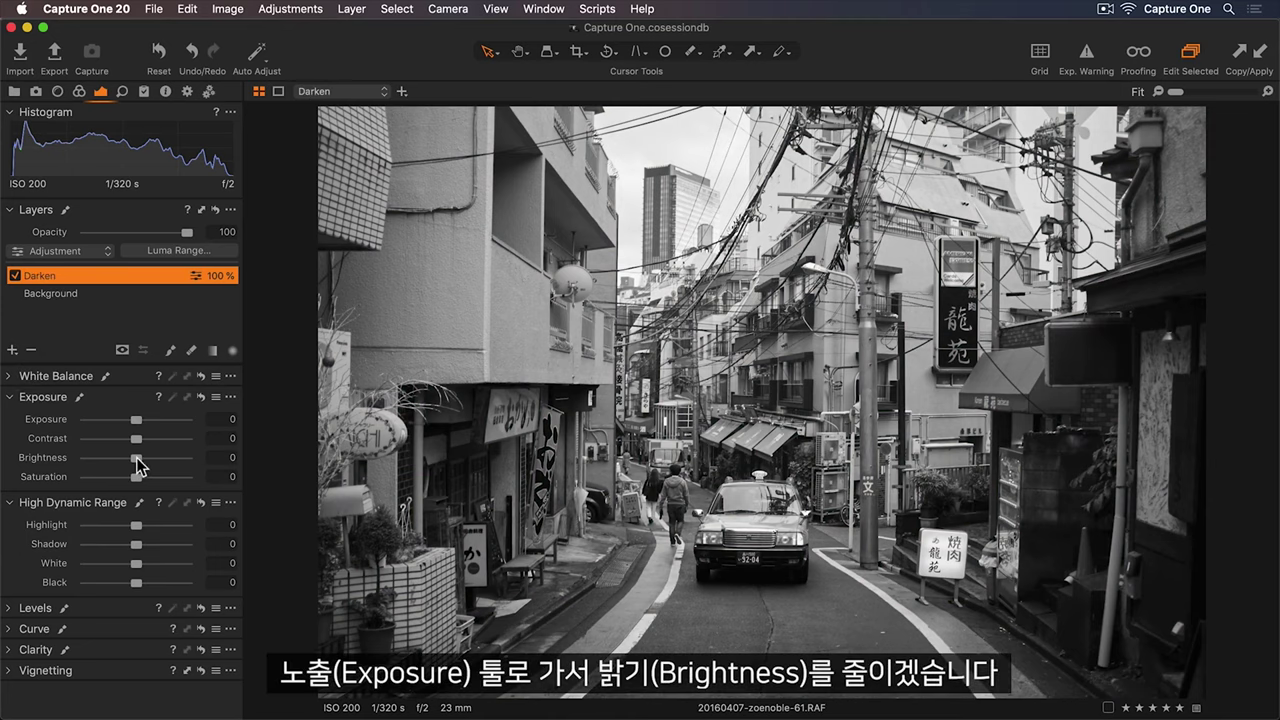
Step: Set the Darken layer's Brightness to -22 and clear its mask
left_click_drag(137, 463, 116, 467)
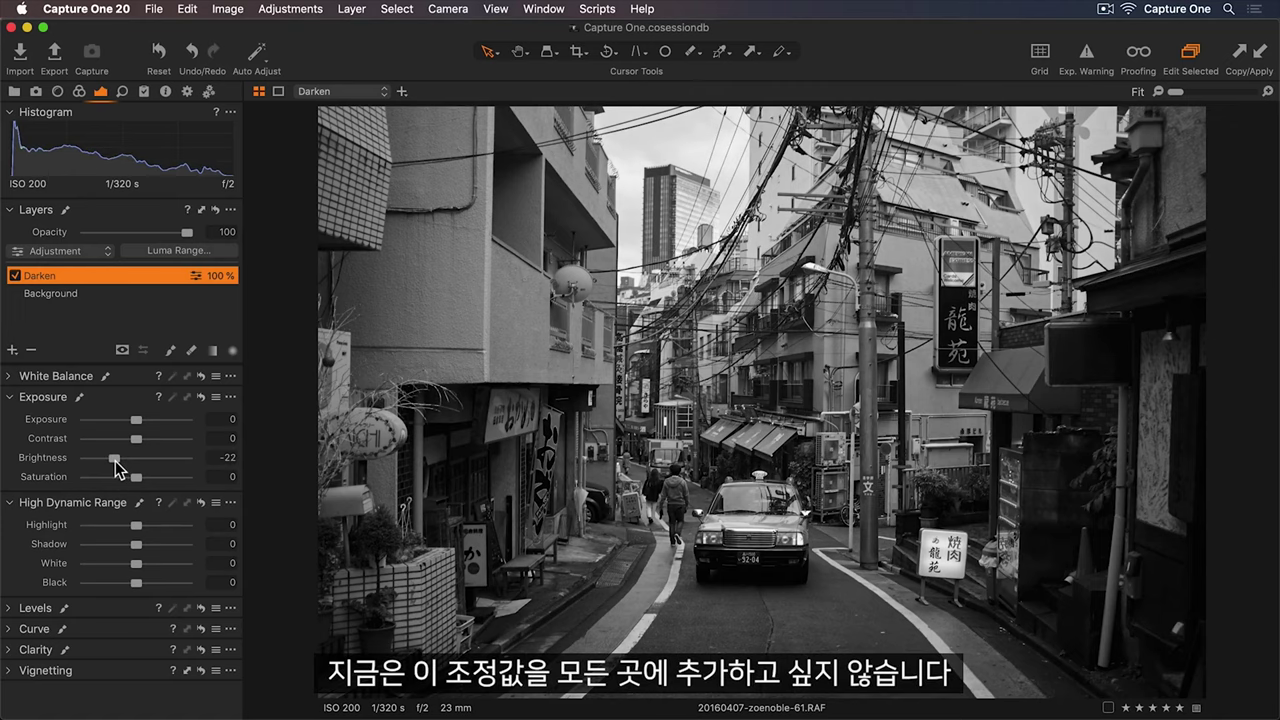
right_click(133, 280)
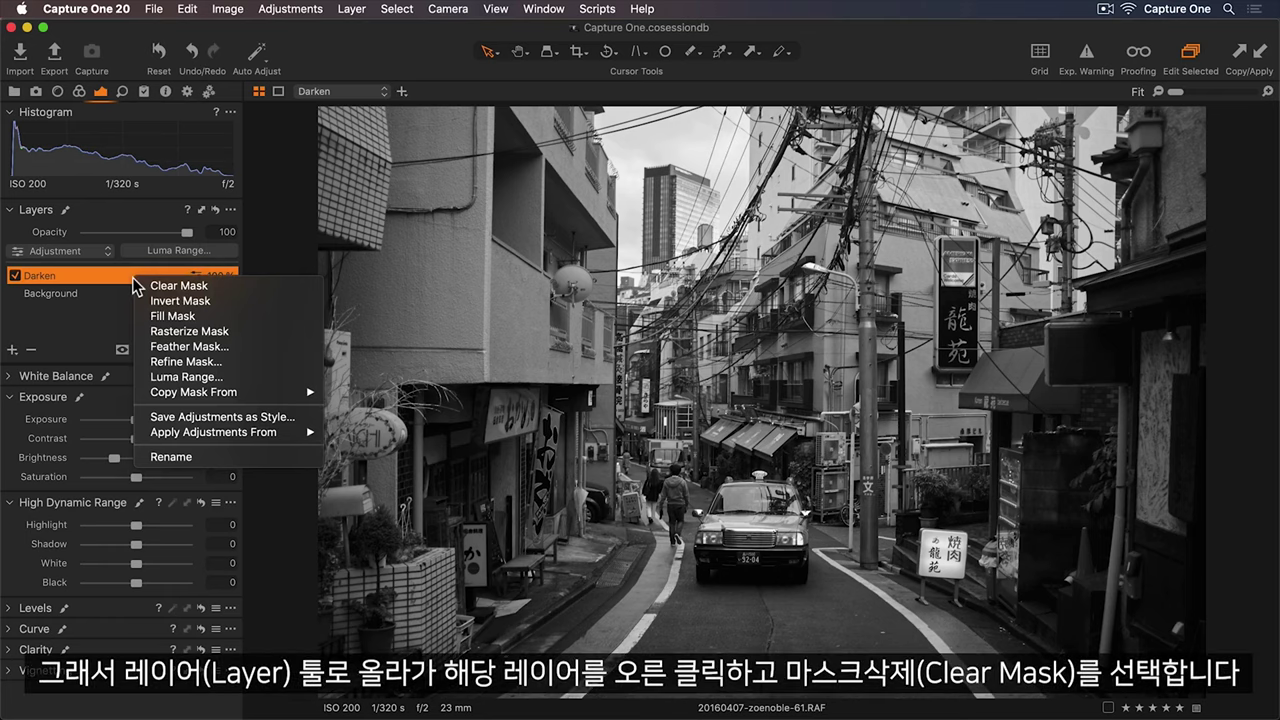
left_click(139, 286)
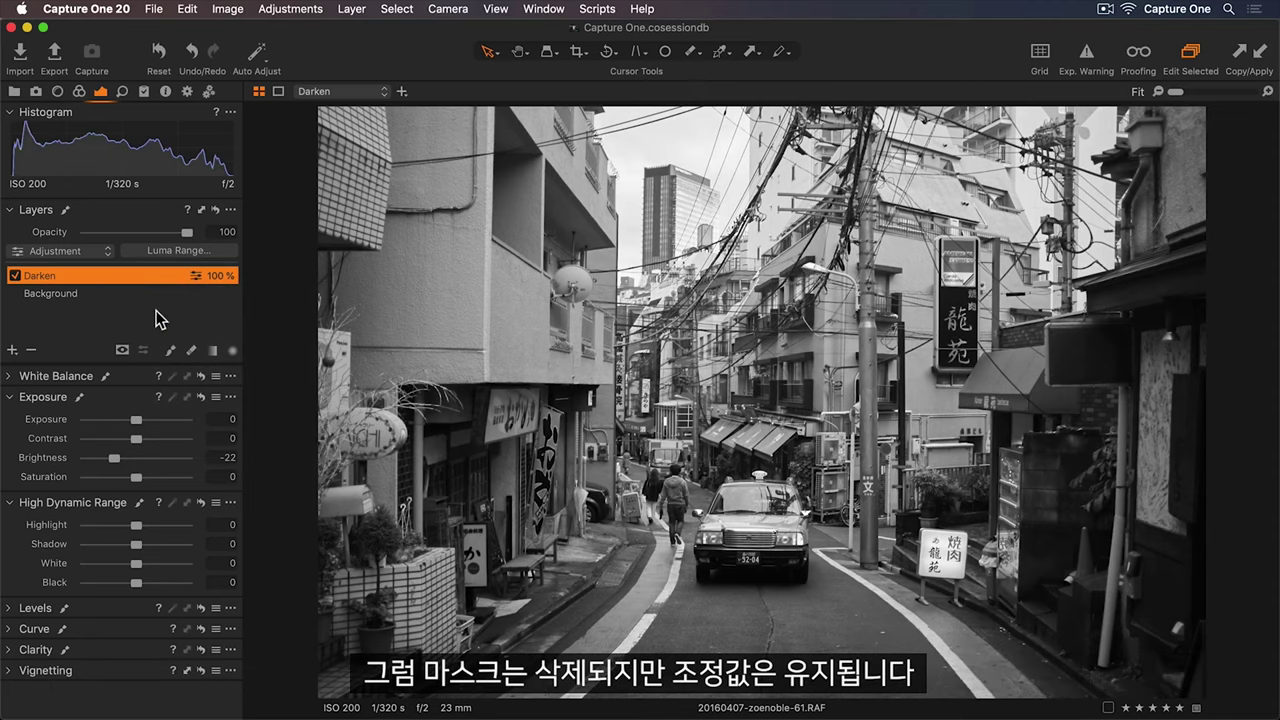
Step: Set the Darken layer's mask brush to Flow 5 and Hardness 0
left_click(171, 352)
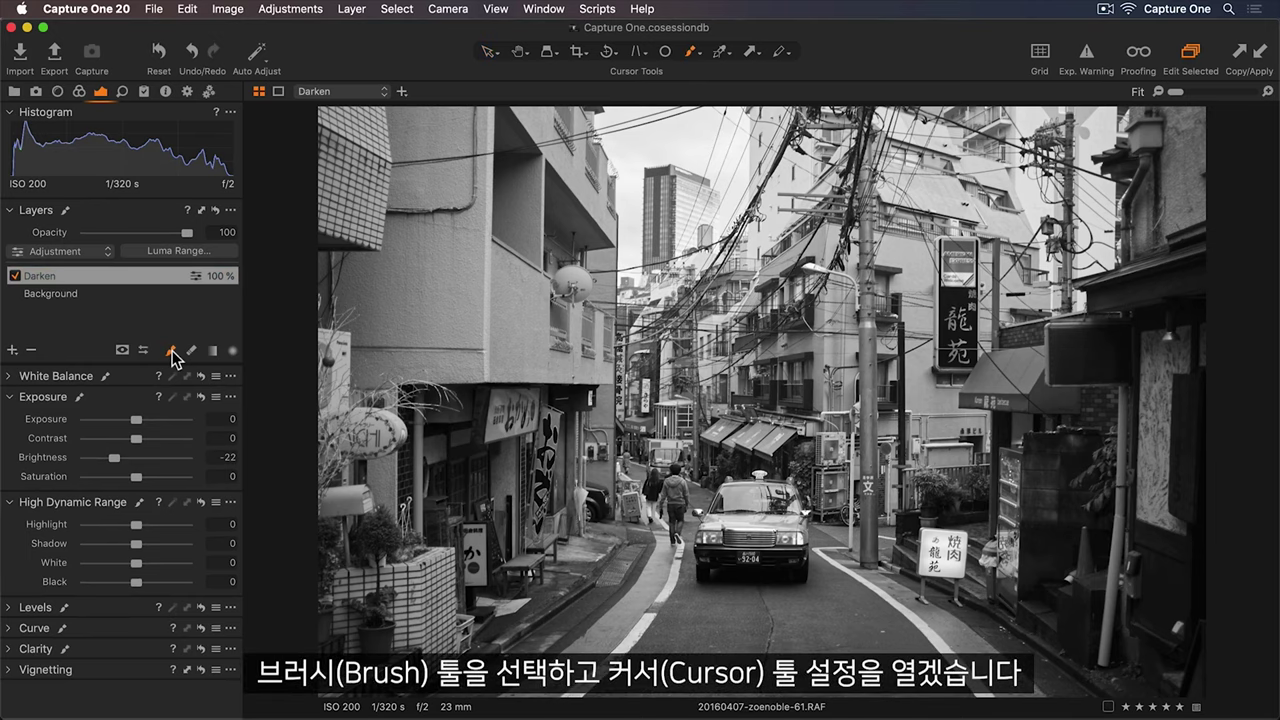
left_click(144, 350)
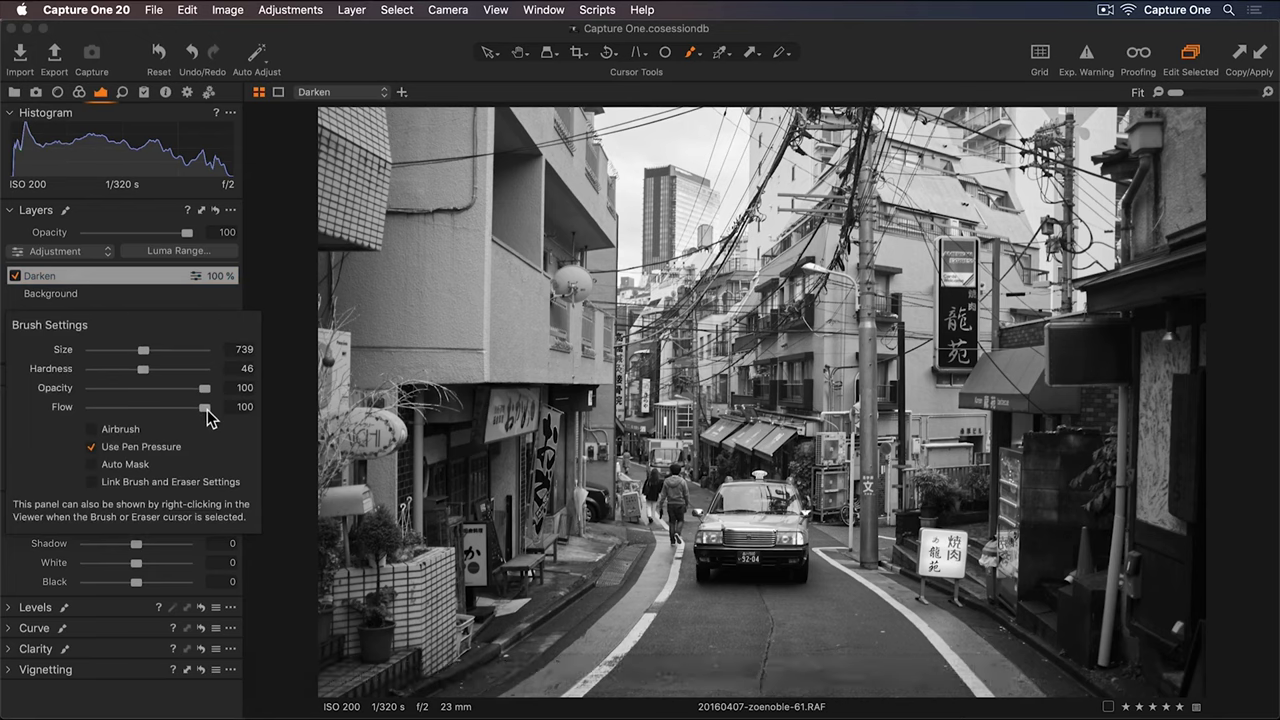
left_click_drag(206, 407, 99, 407)
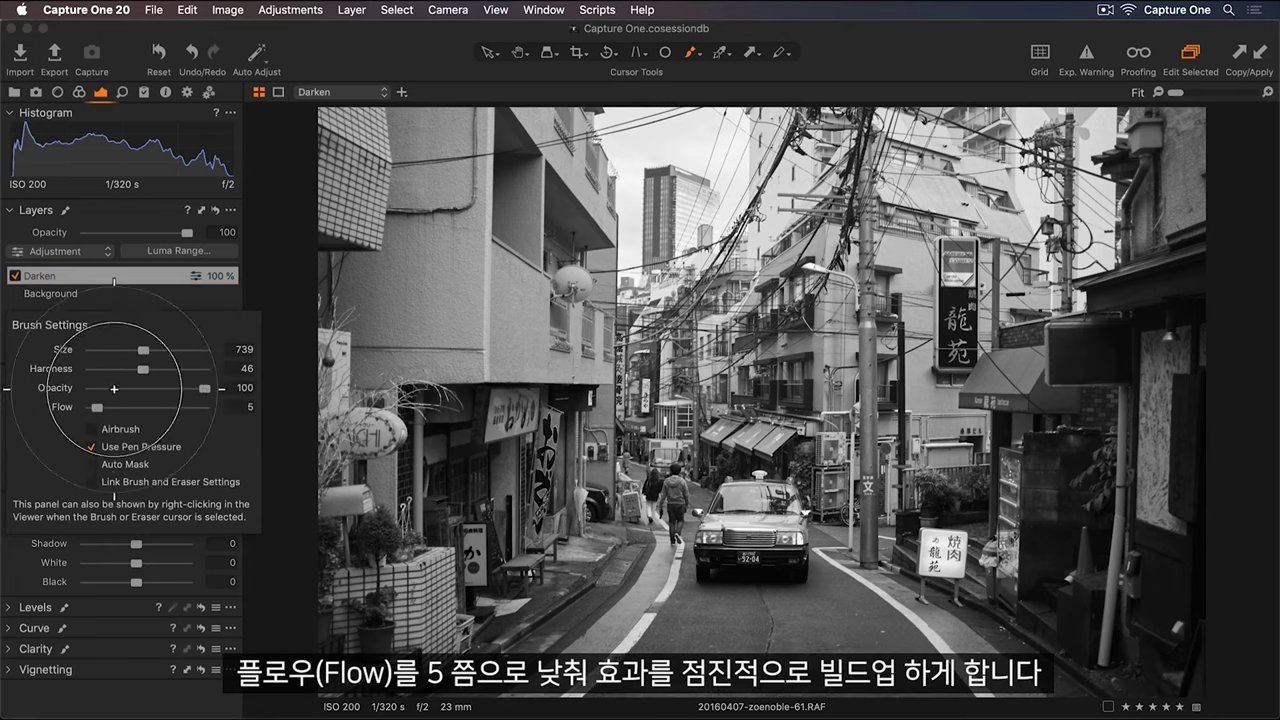
left_click_drag(143, 369, 90, 369)
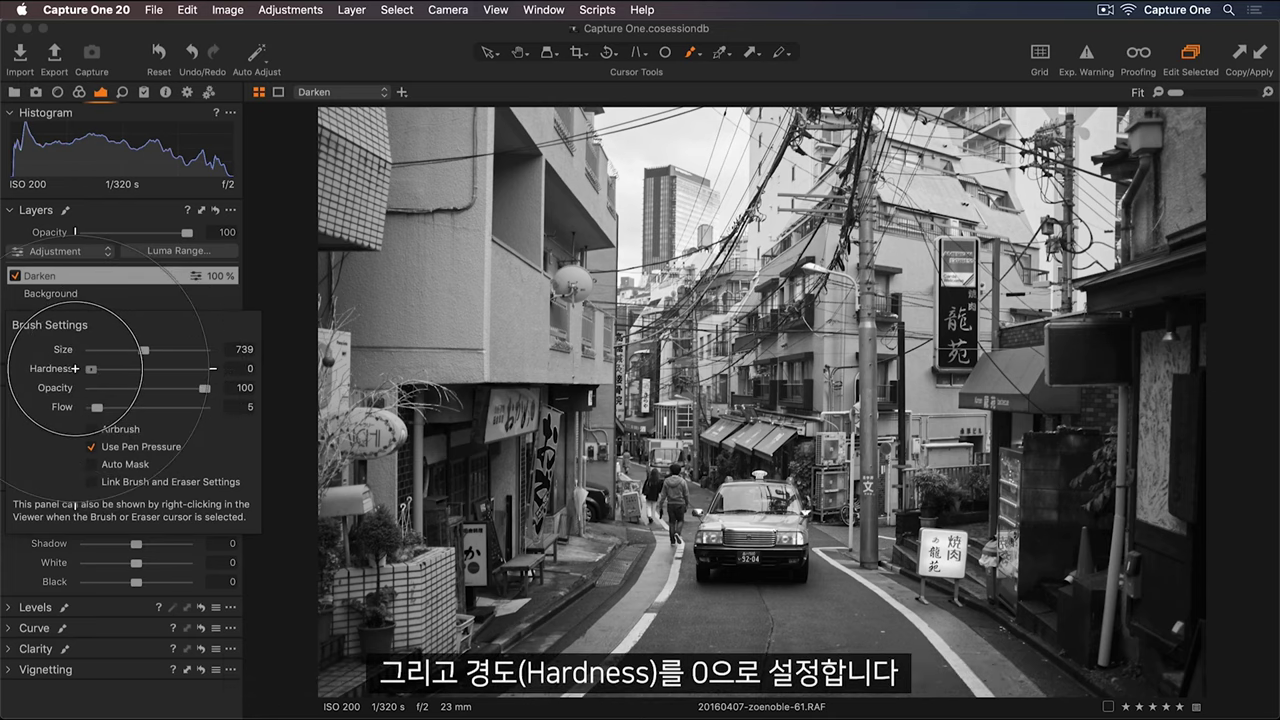
key("Escape")
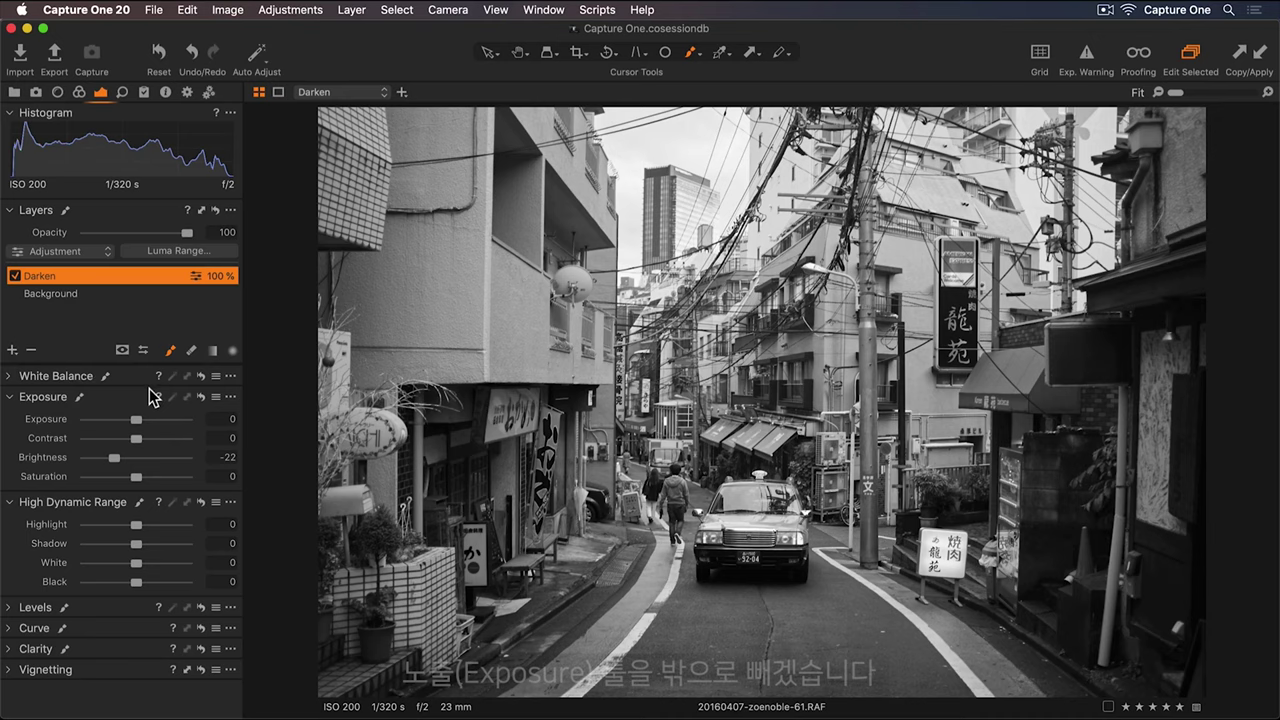
Step: Paint the sky into the Darken layer mask and lower its Brightness to -39
left_click_drag(146, 397, 478, 368)
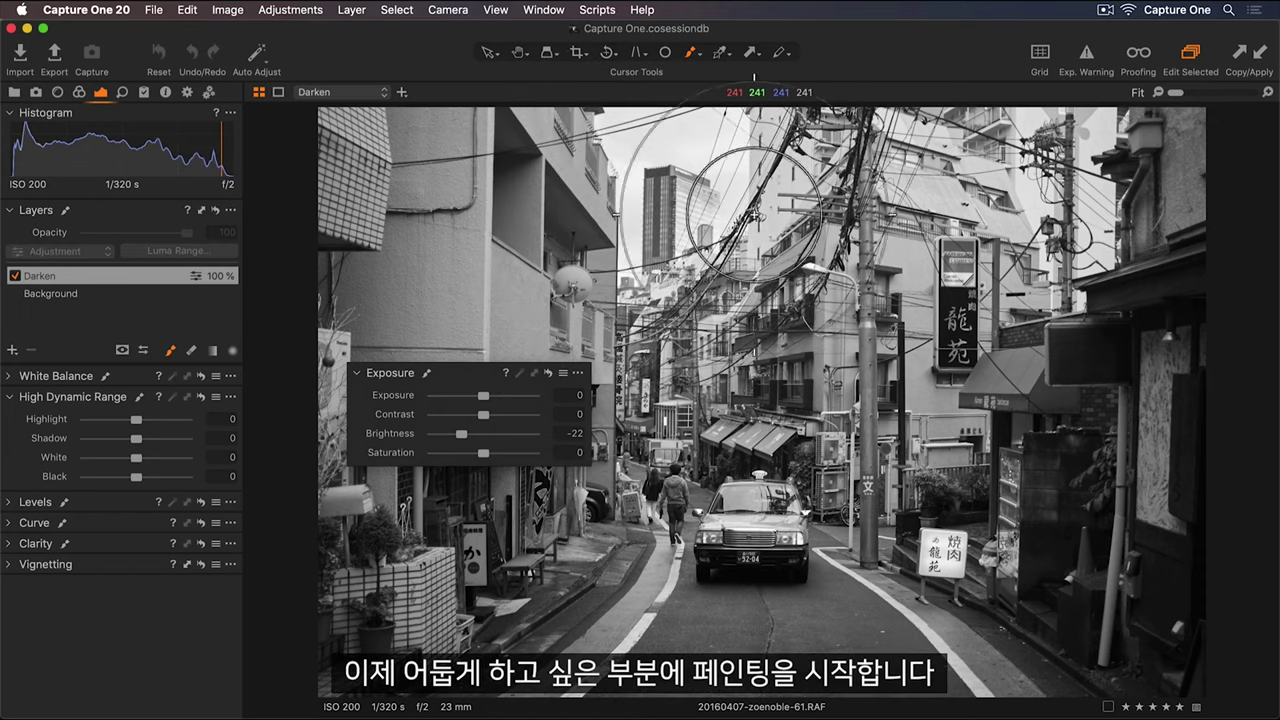
mouse_move(697, 252)
left_mouse_down()
mouse_move(752, 185)
mouse_move(689, 263)
mouse_move(773, 197)
mouse_move(694, 251)
mouse_move(747, 215)
left_mouse_up()
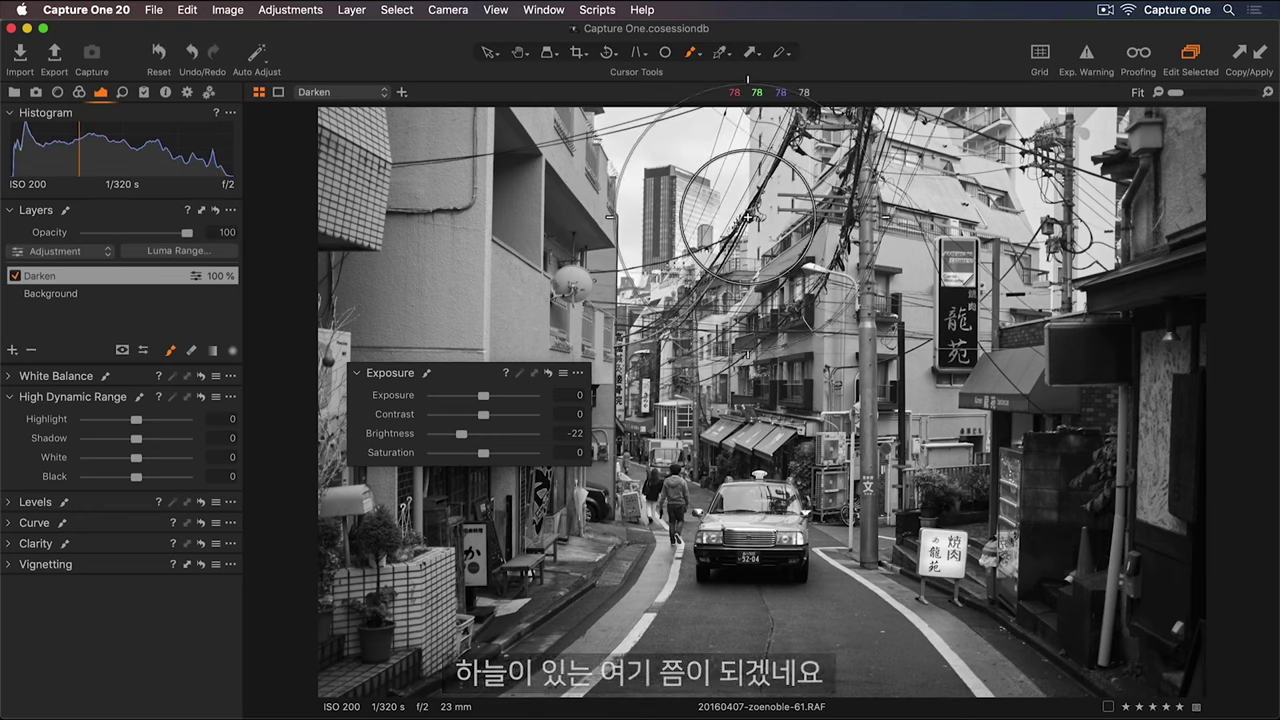
mouse_move(973, 198)
left_mouse_down()
mouse_move(1036, 161)
mouse_move(1004, 180)
mouse_move(1047, 243)
mouse_move(1078, 173)
mouse_move(1093, 231)
mouse_move(1082, 163)
mouse_move(1025, 183)
mouse_move(951, 144)
mouse_move(1001, 158)
mouse_move(984, 176)
mouse_move(1061, 204)
mouse_move(1075, 235)
left_mouse_up()
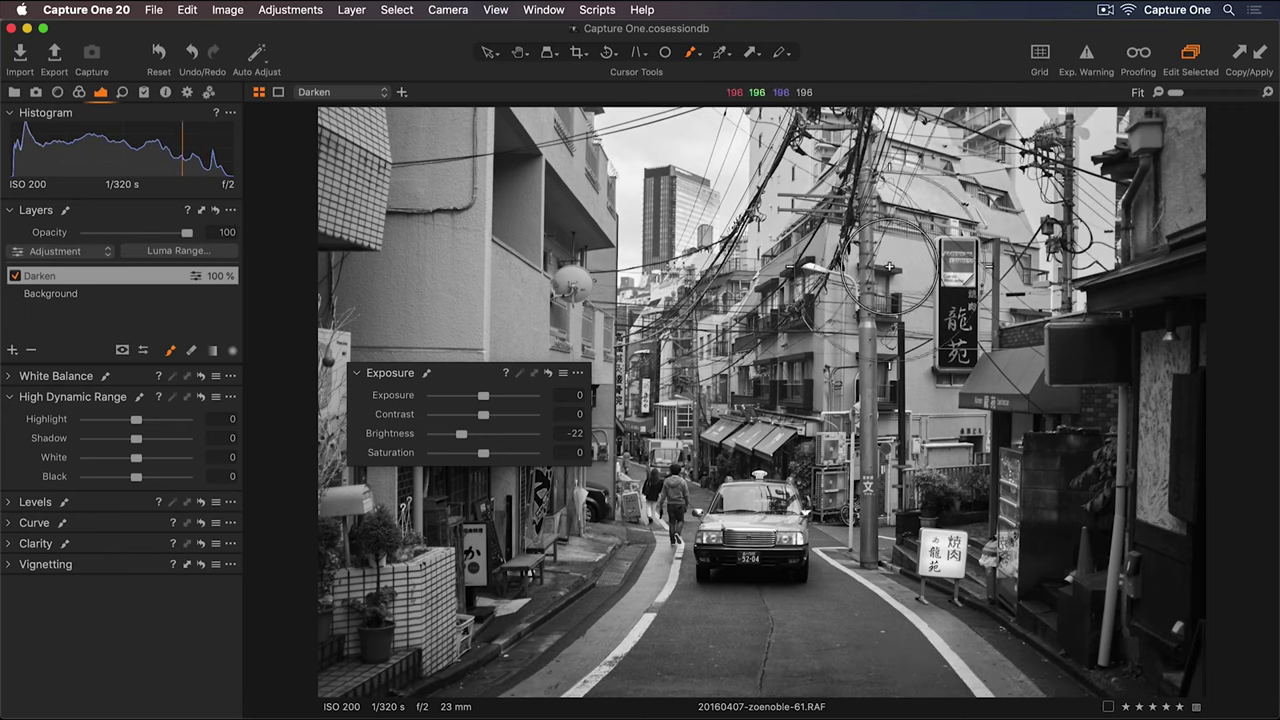
left_click_drag(461, 433, 445, 434)
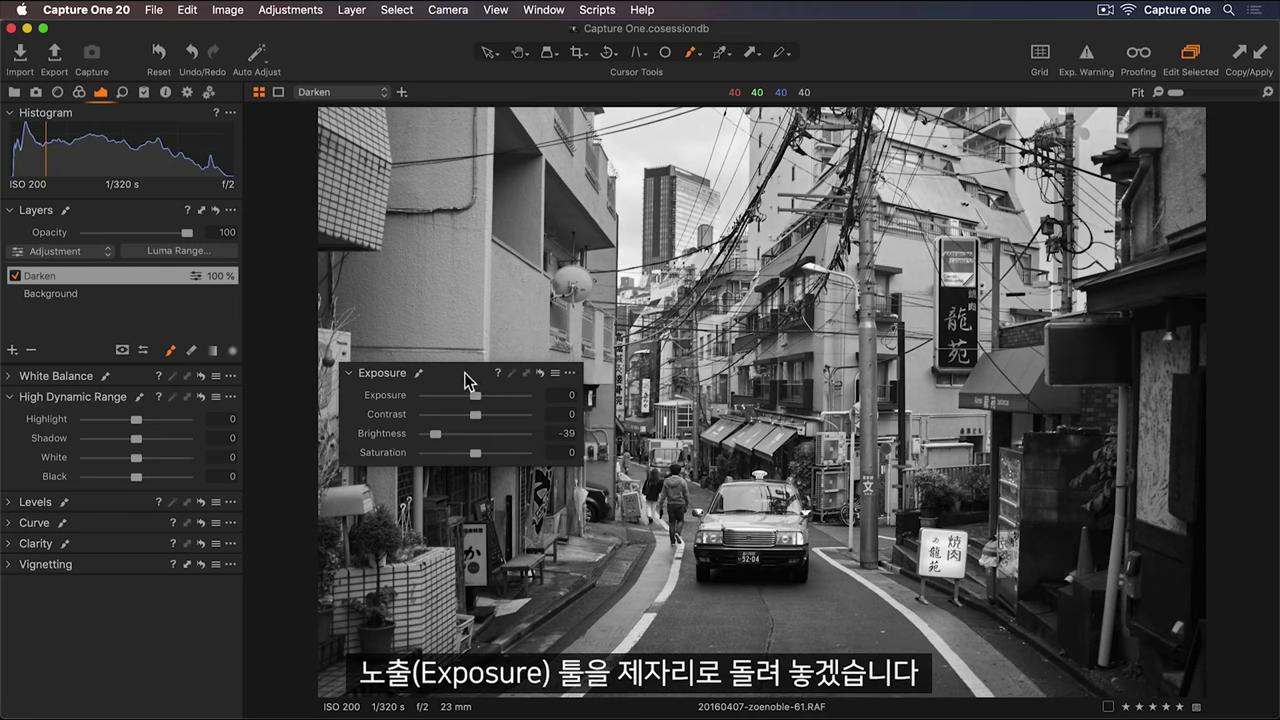
left_click_drag(464, 372, 157, 394)
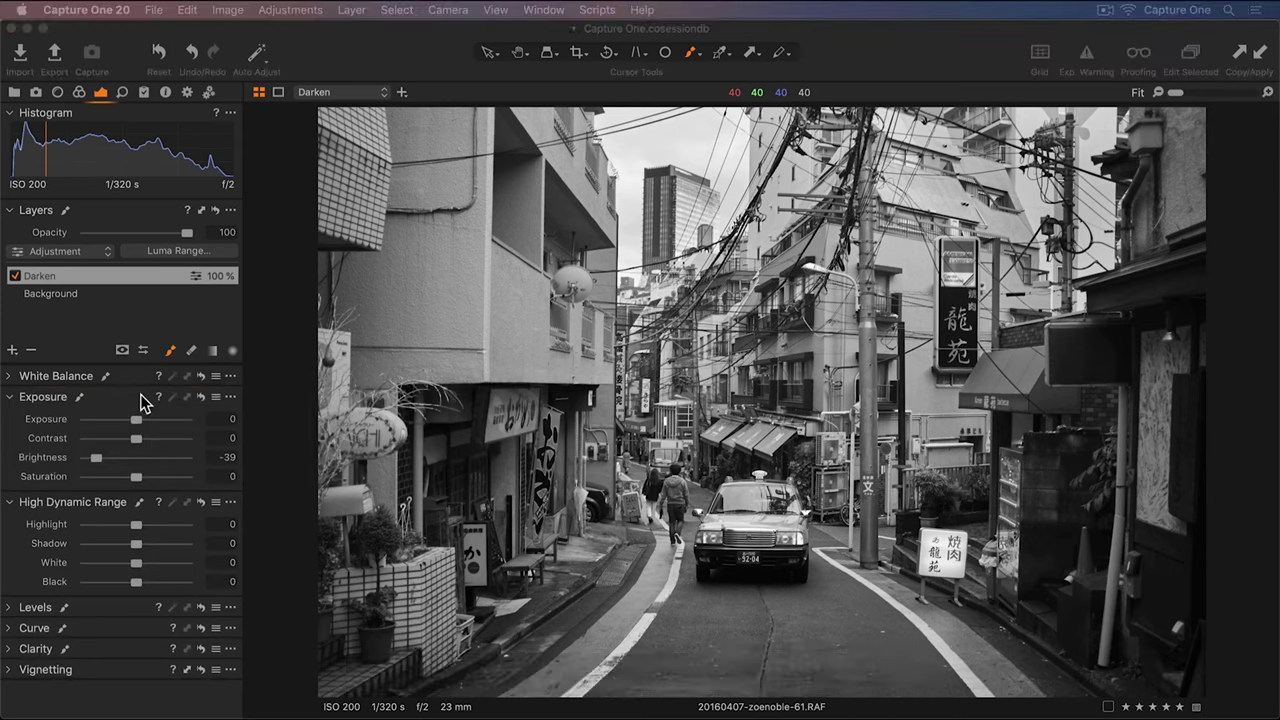
Step: Toggle the Darken layer off and on to compare, then set its opacity to 83%
left_click(14, 276)
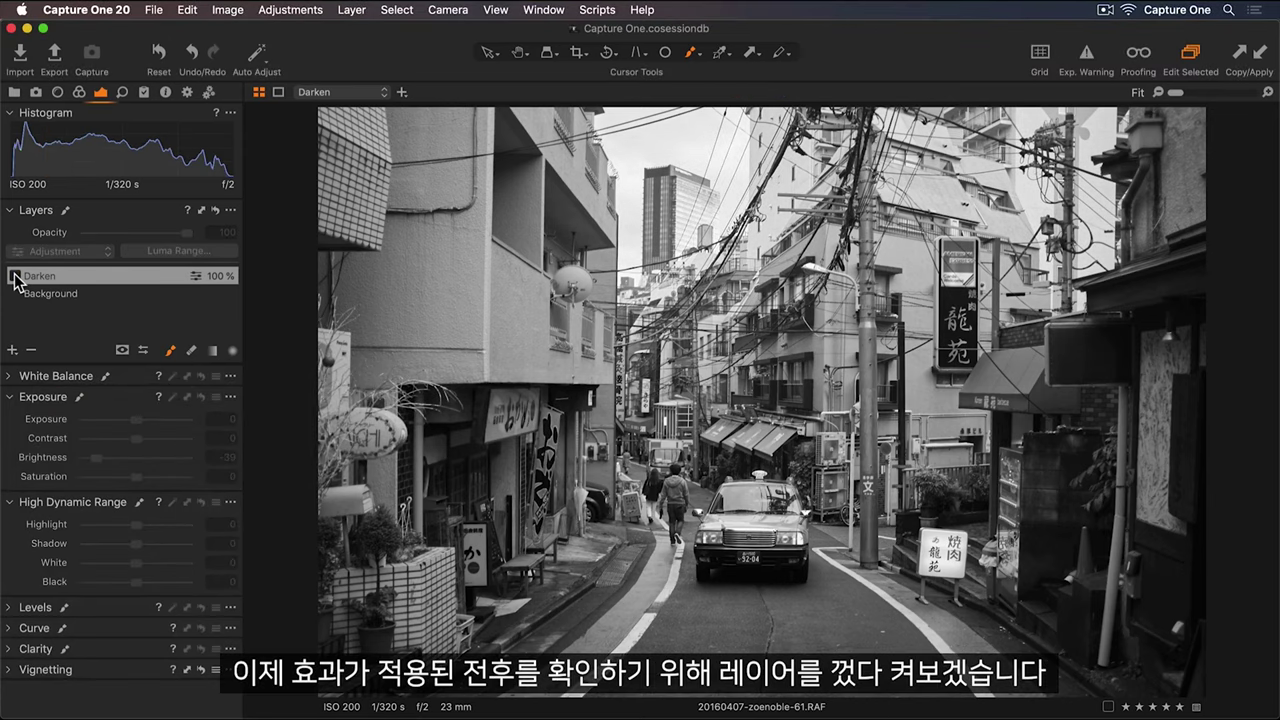
left_click(14, 276)
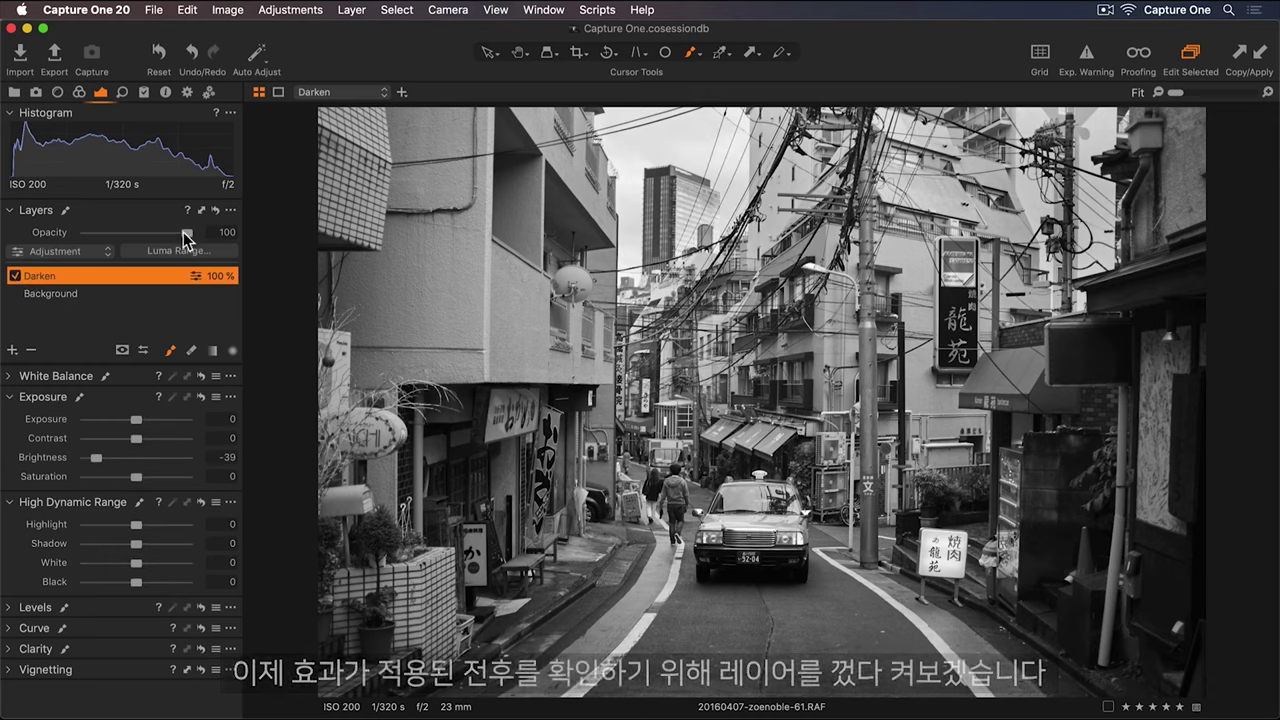
left_click_drag(184, 230, 169, 232)
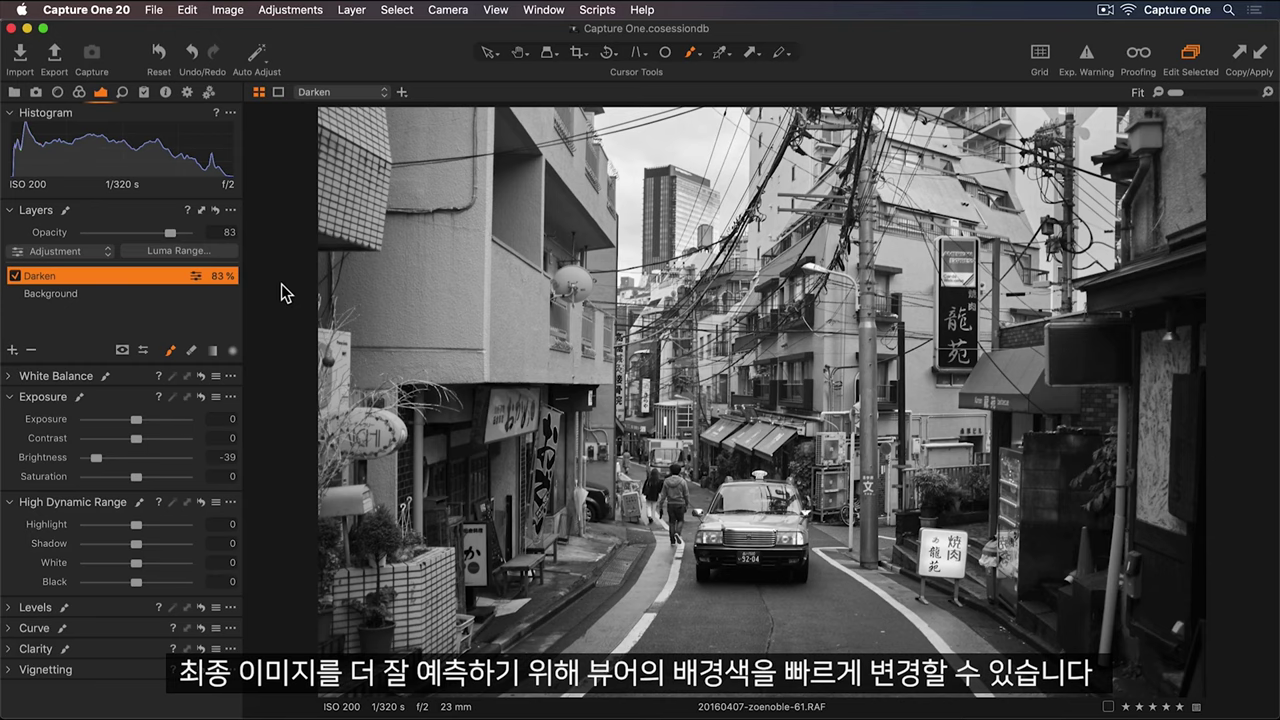
Step: Add a proof margin around the photo and set the viewer background to White
left_click(277, 92)
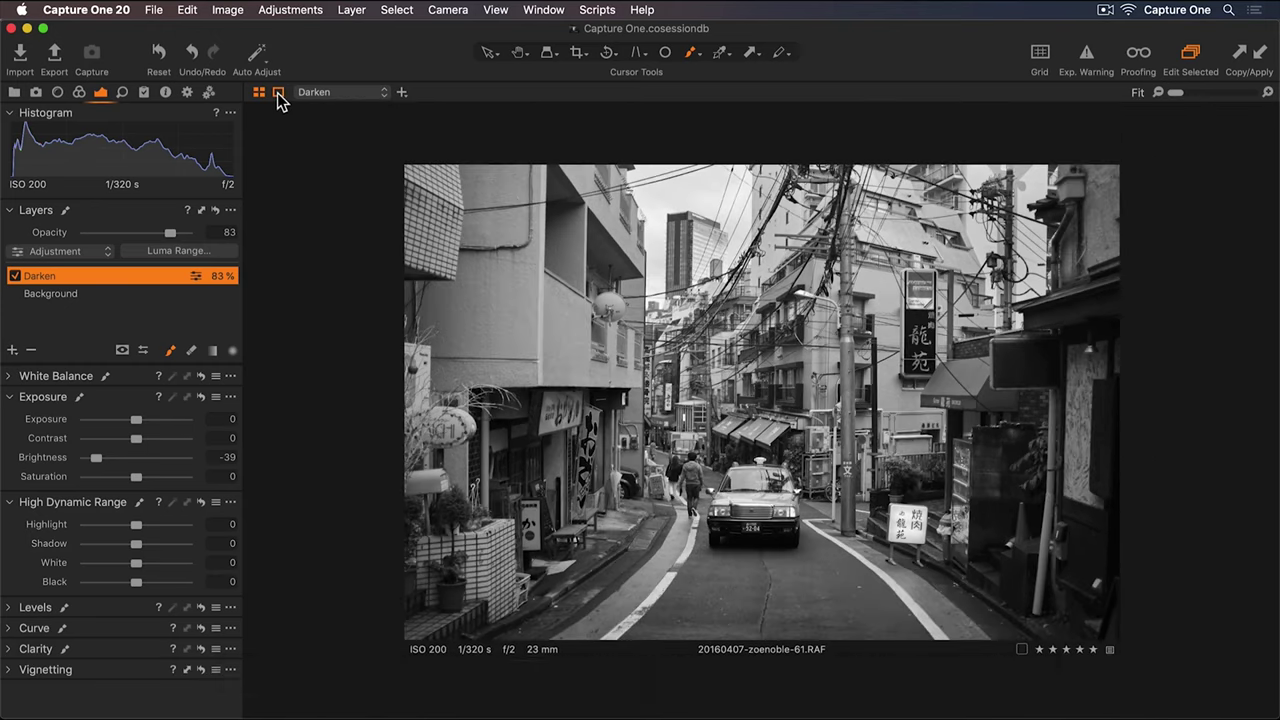
right_click(336, 264)
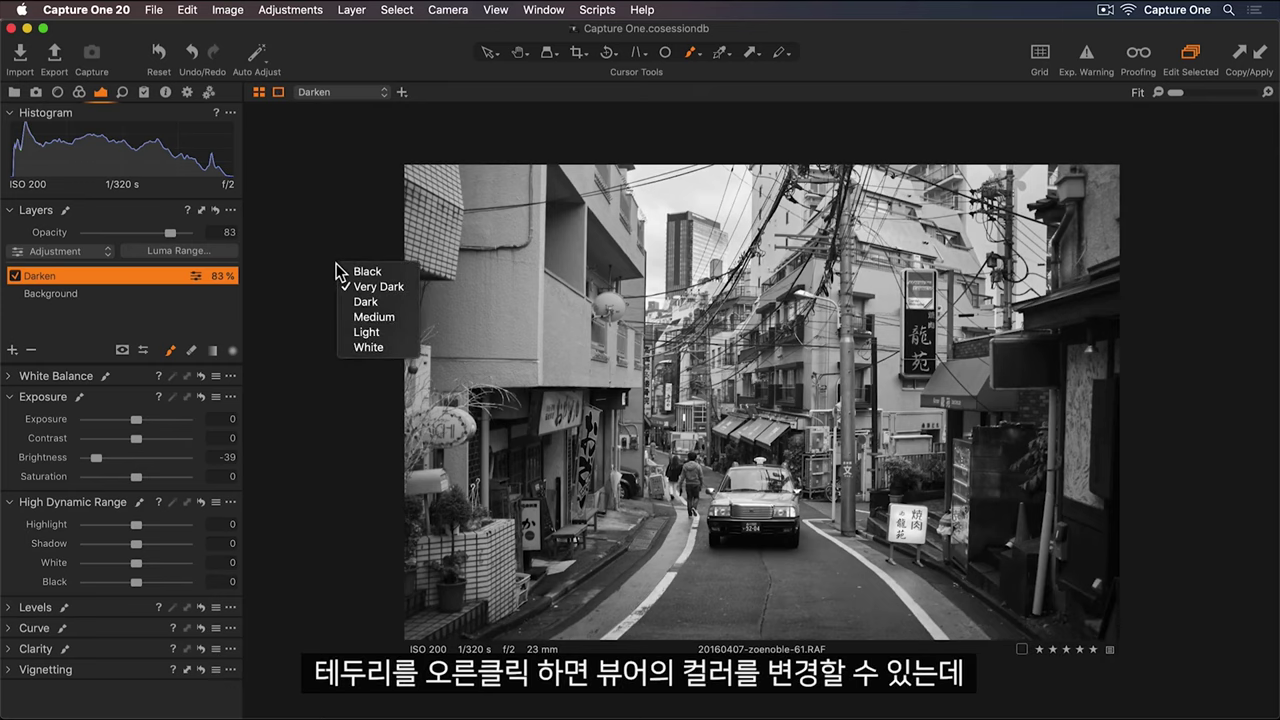
left_click(343, 345)
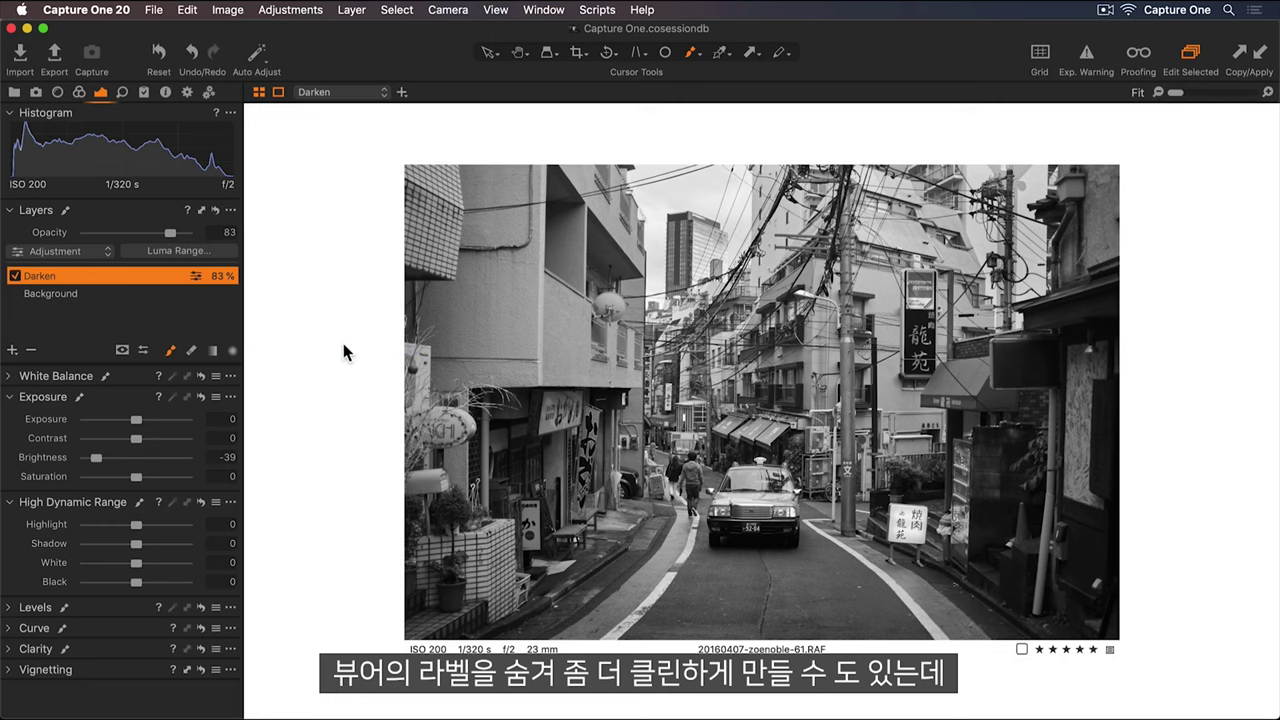
Step: Hide the caption labels beneath the photo under View > Customize Viewer
left_click(495, 10)
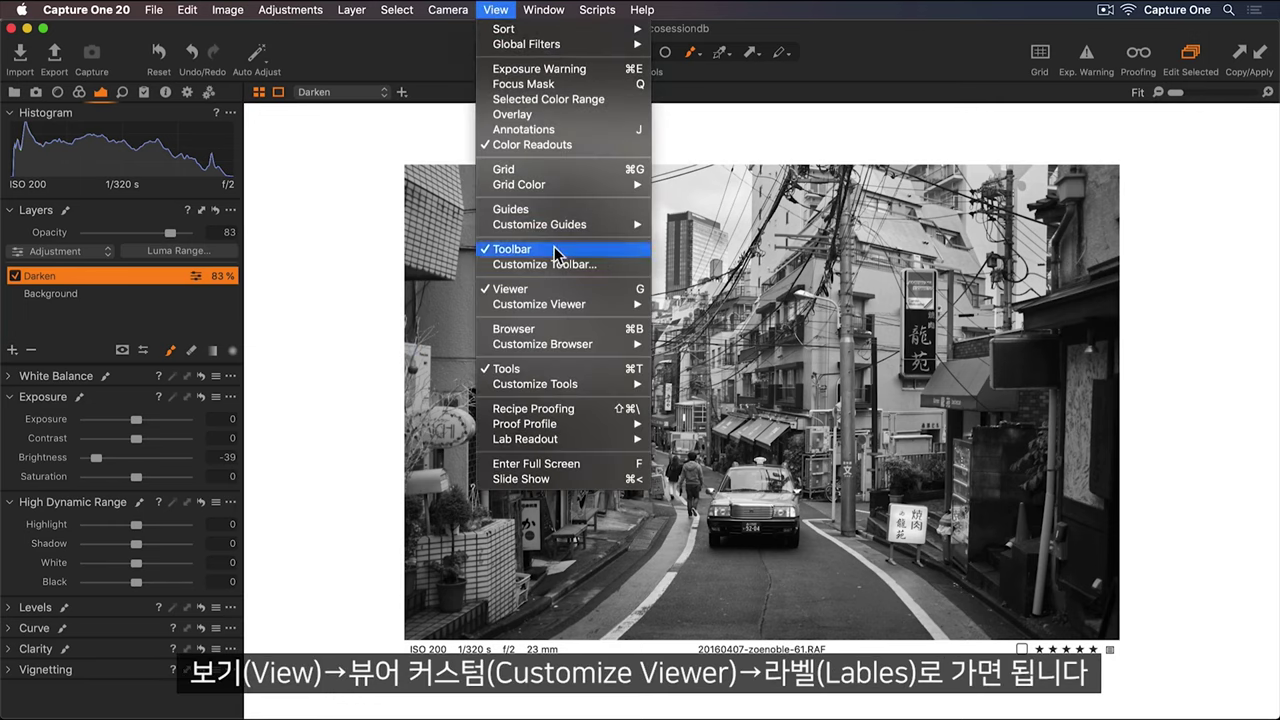
mouse_move(603, 312)
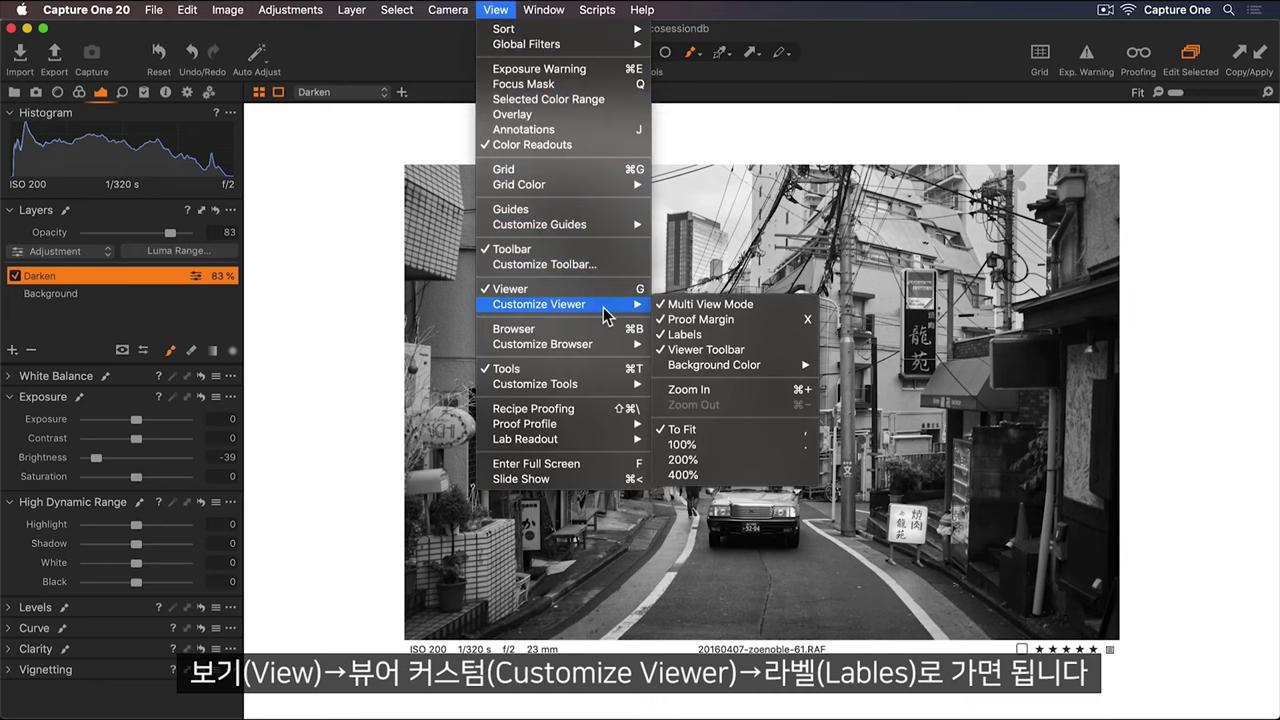
left_click(767, 333)
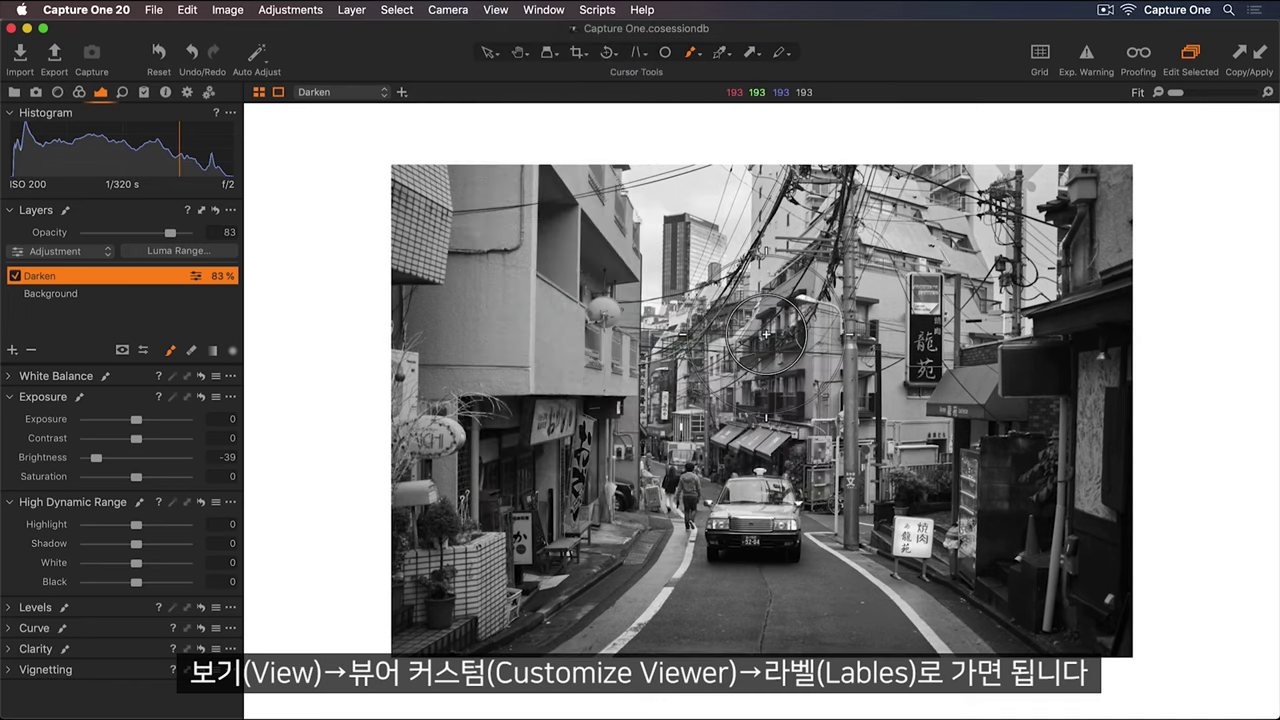